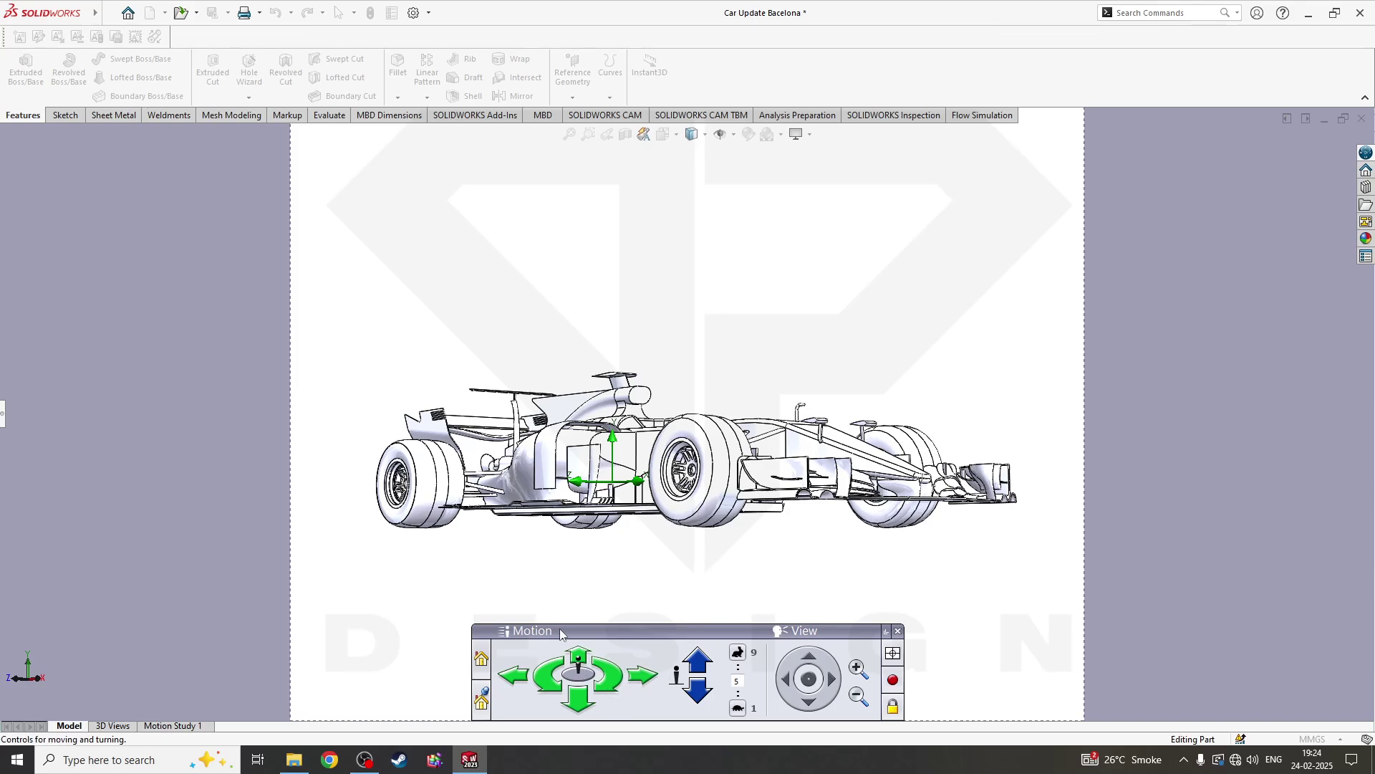
Walk the avatar forward toward the car and shift its eye level up and down.
left_click(578, 666)
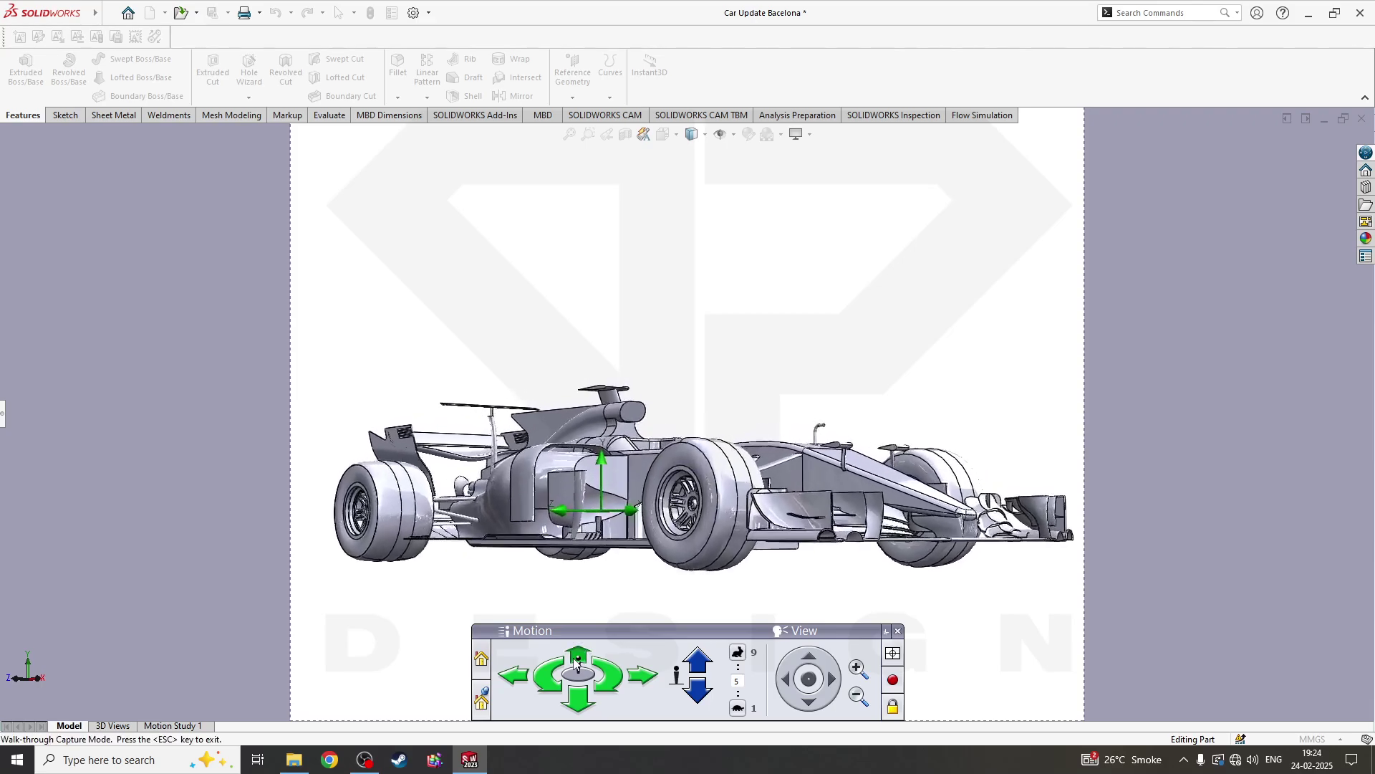
left_click(694, 659)
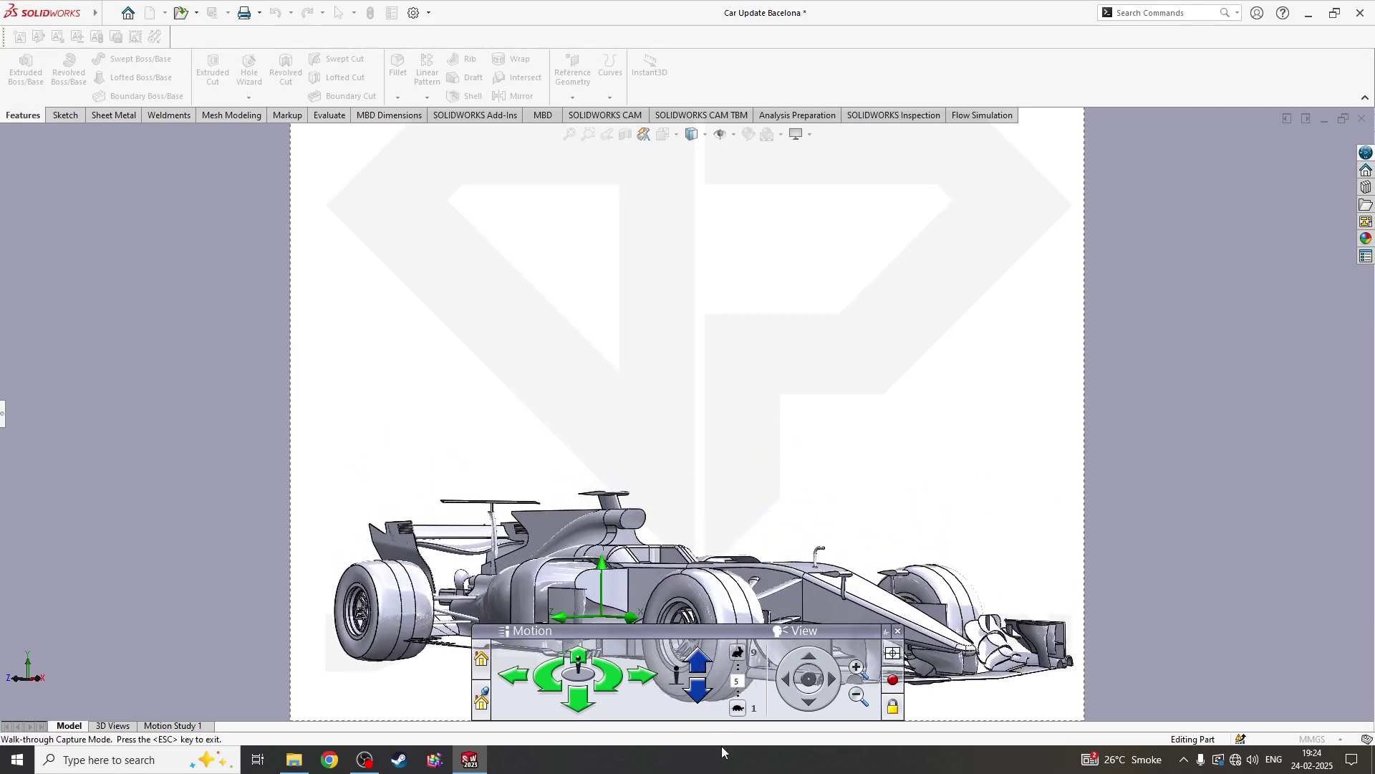
left_click(695, 689)
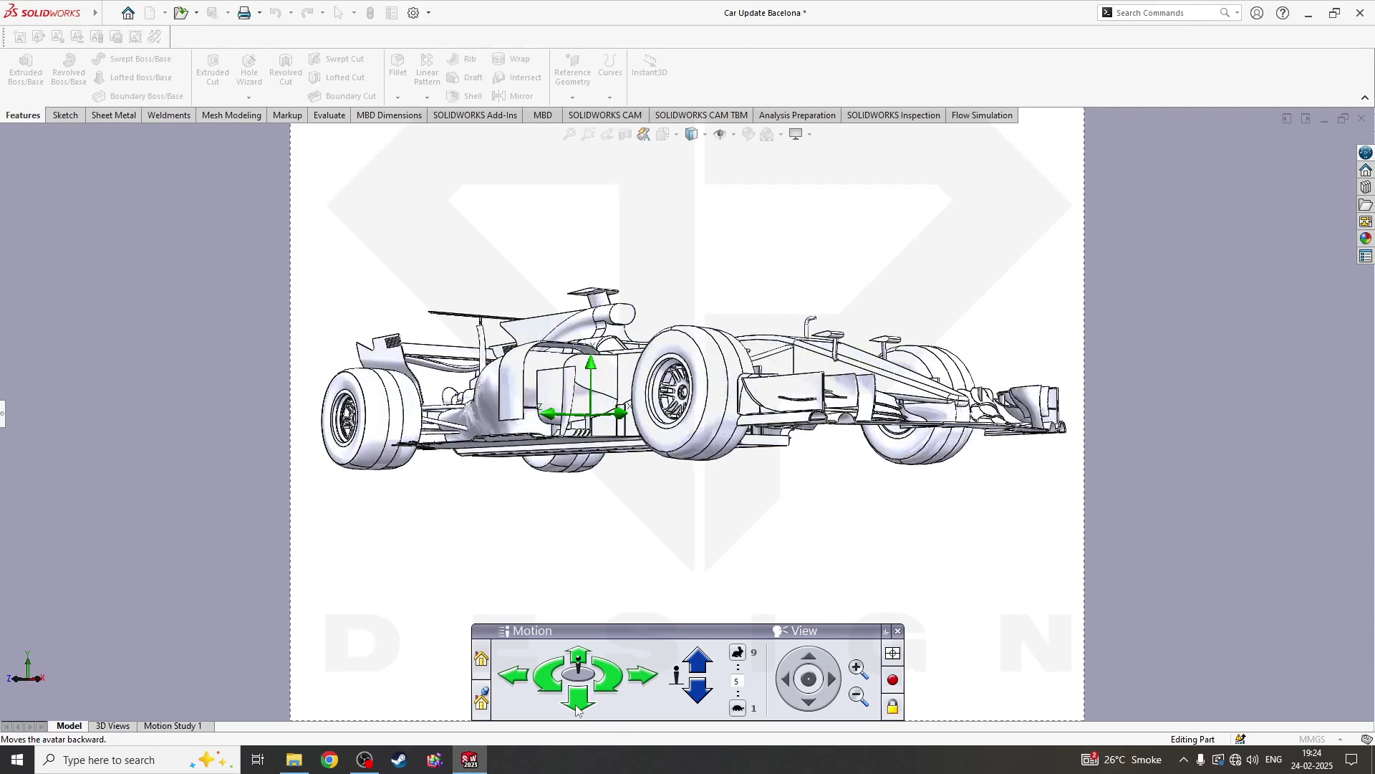
Turn the avatar's view right and left, then end and close the walk-through.
left_click(617, 680)
left_click(548, 676)
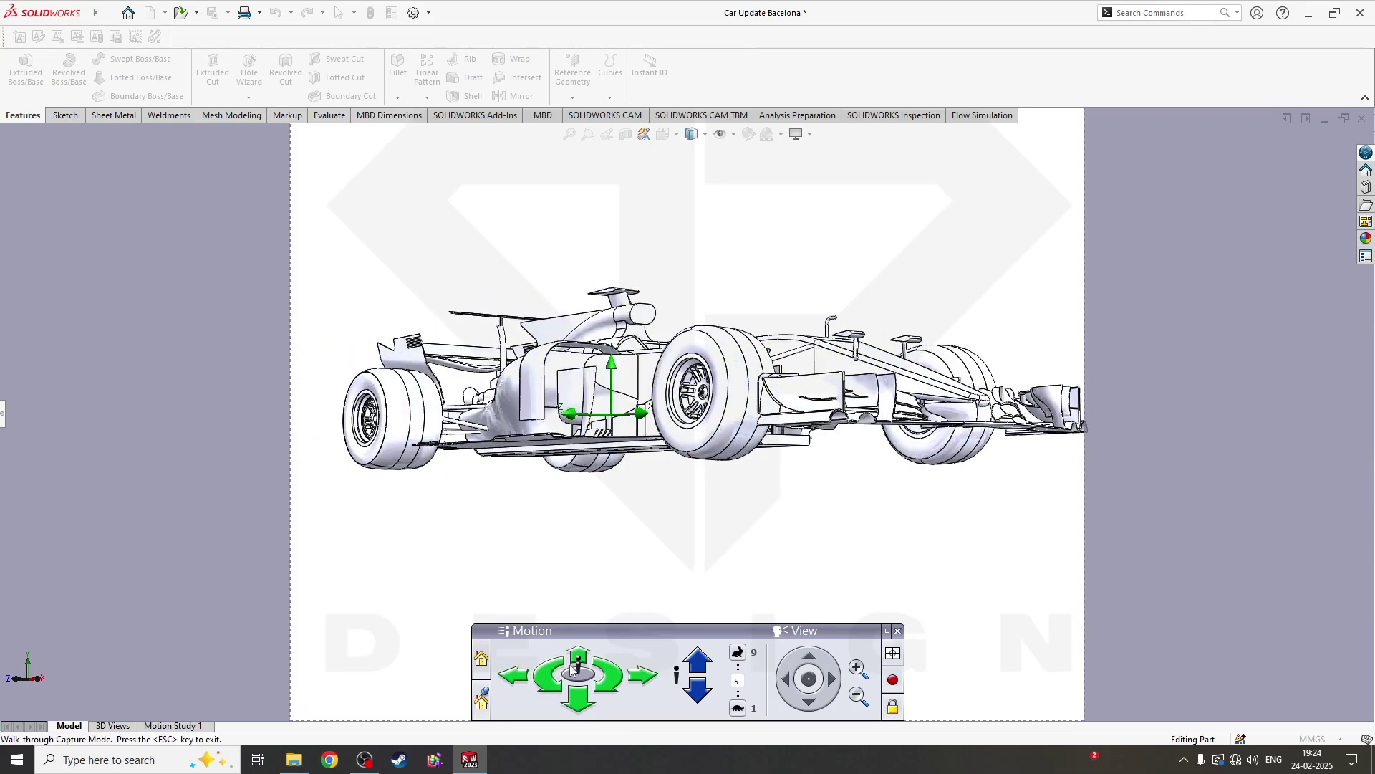
left_click(602, 683)
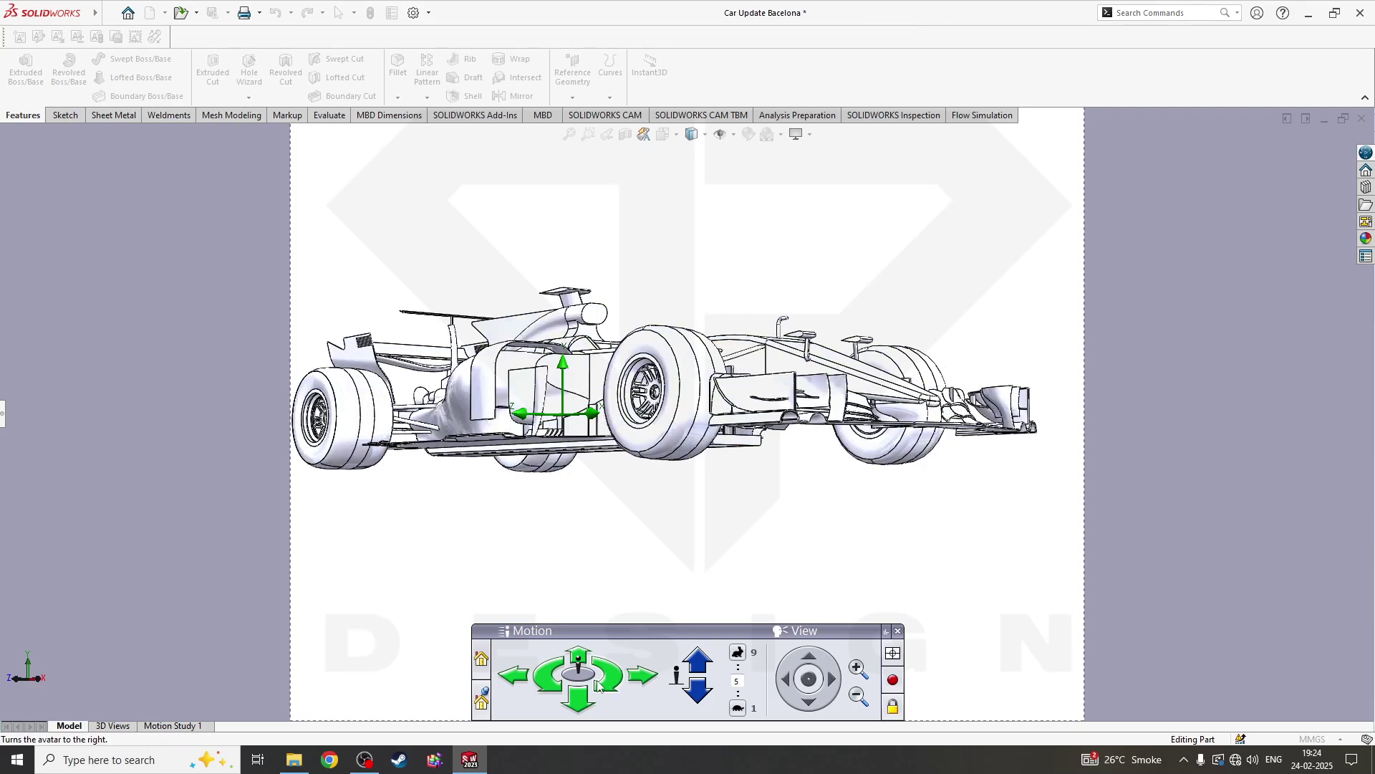
left_click(556, 684)
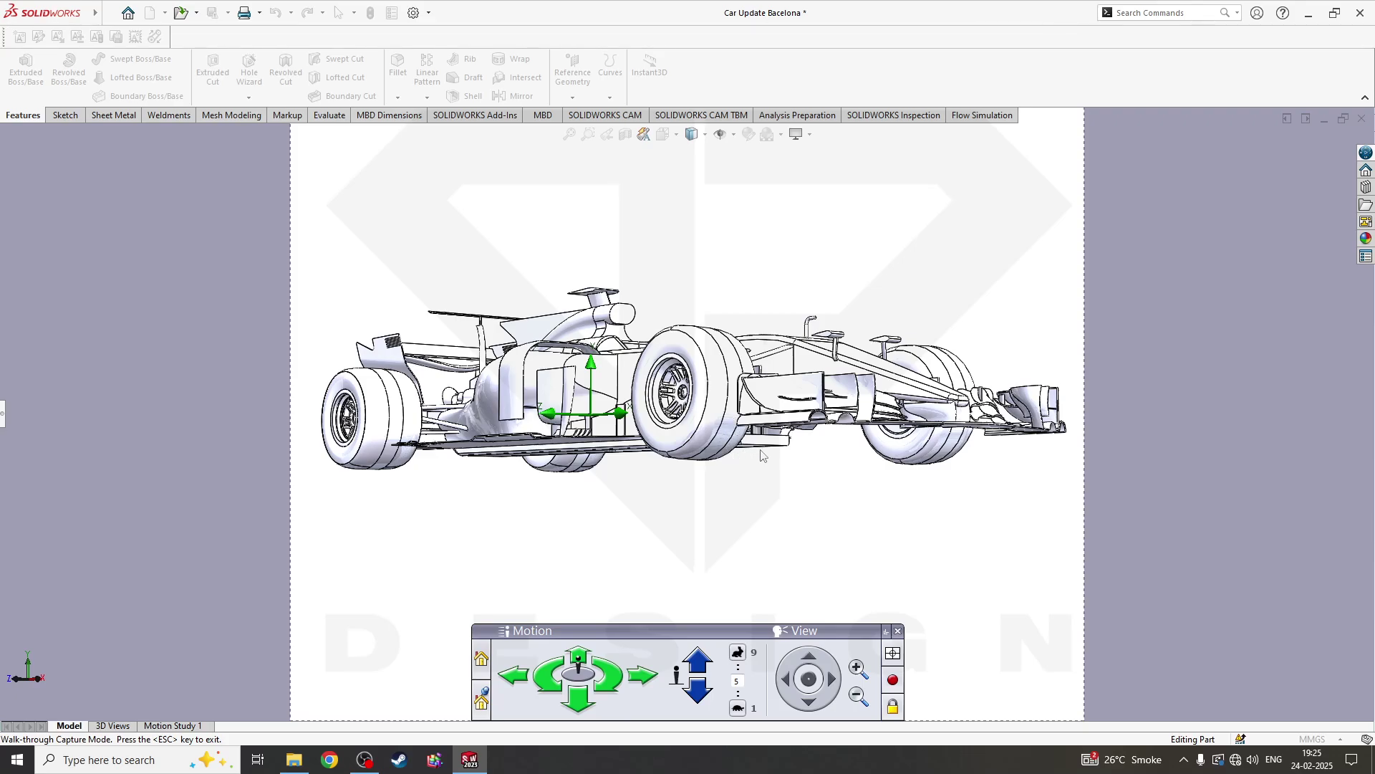
left_click(900, 631)
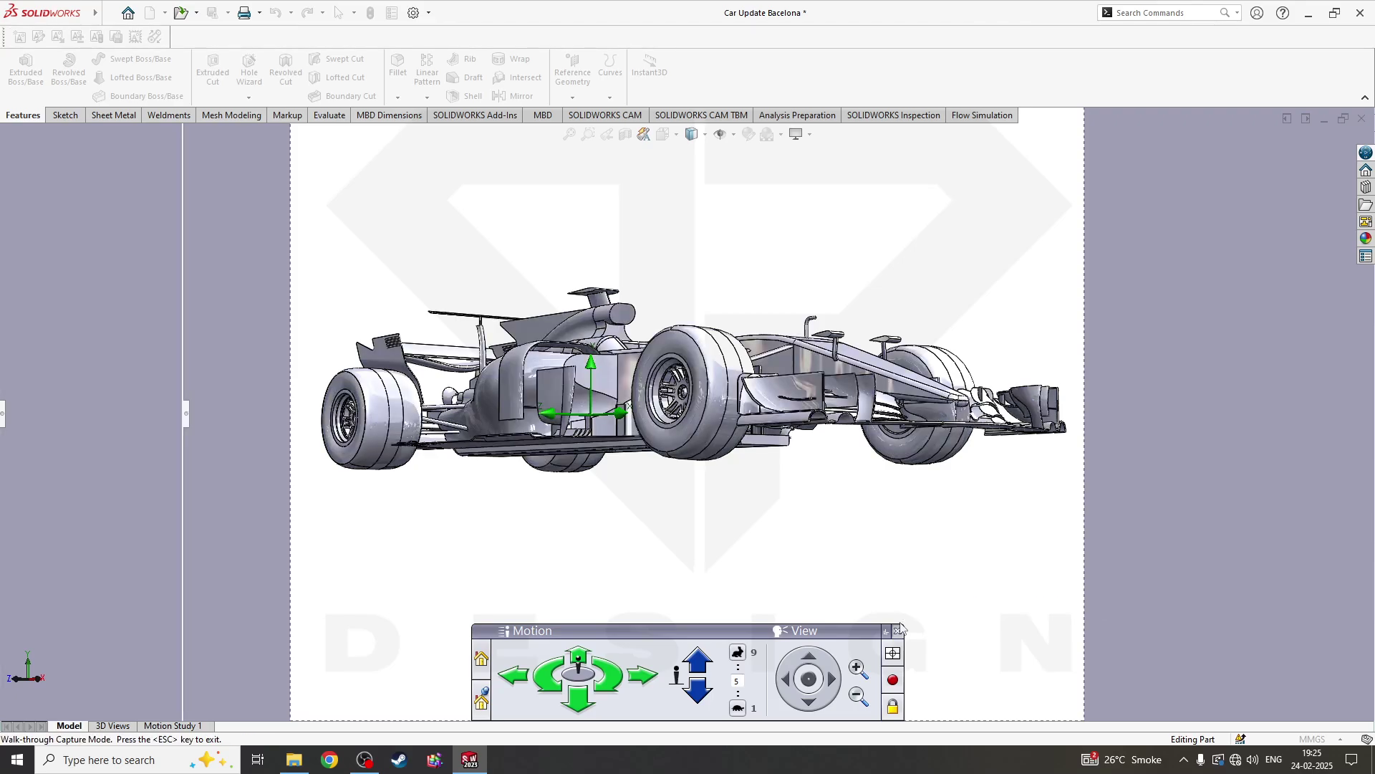
left_click(31, 191)
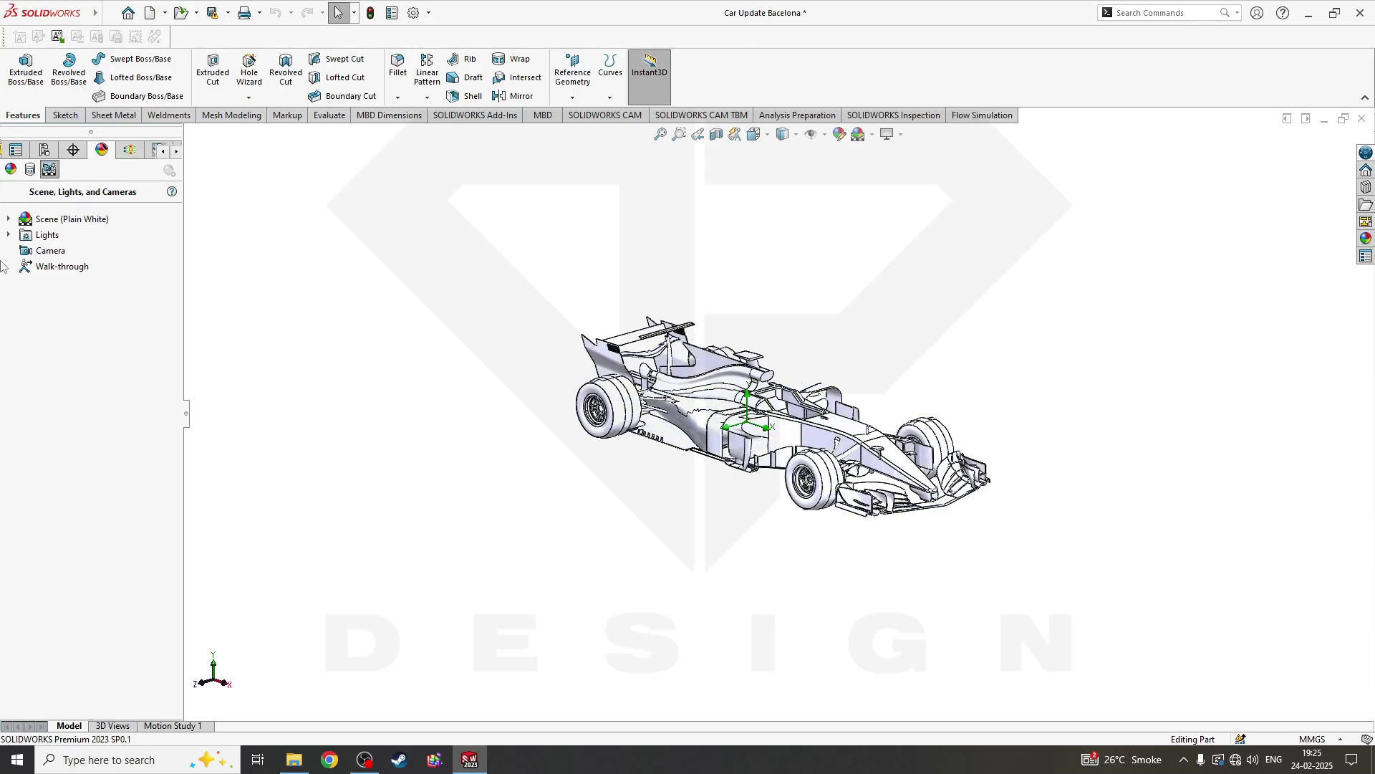
From the Scene, Lights, and Cameras list, add a new walk-through on Top Plane.
left_click(158, 150)
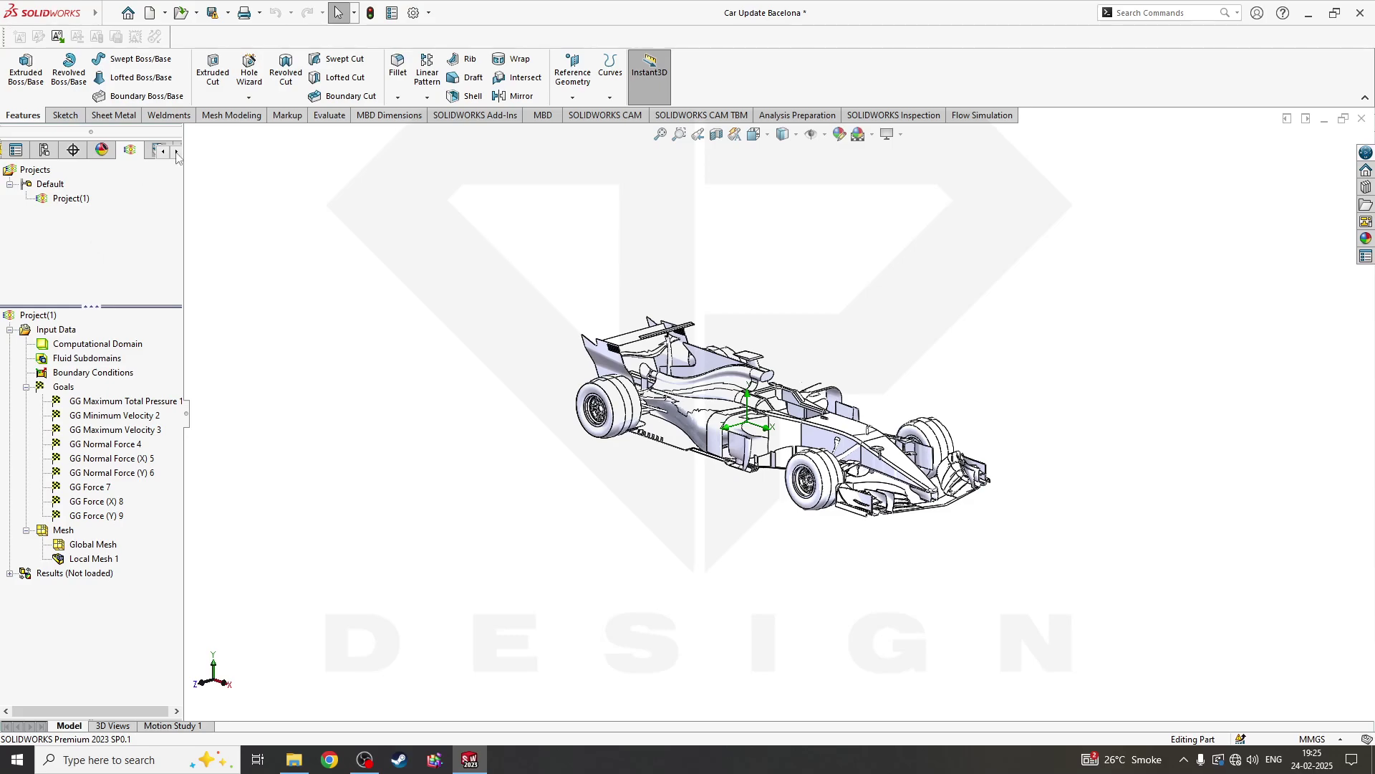
left_click(177, 152)
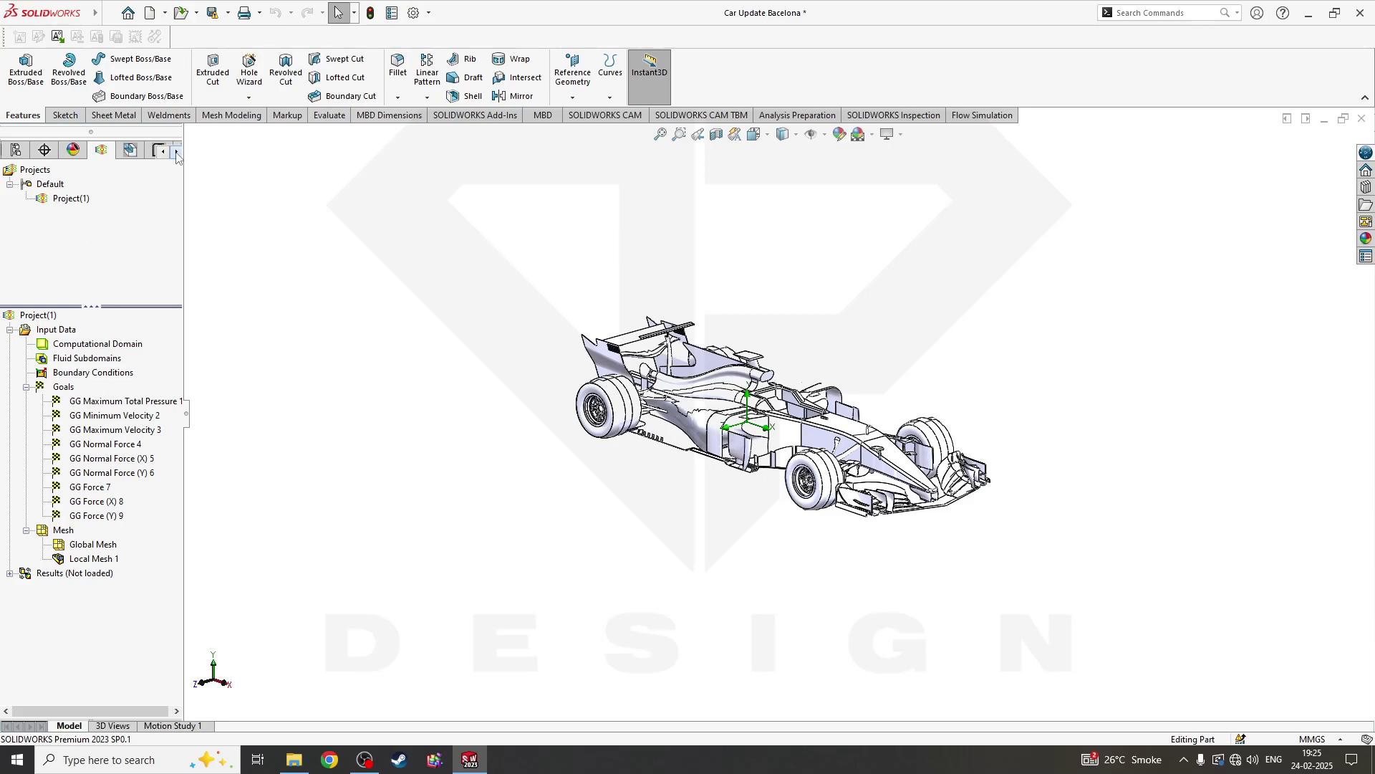
left_click(73, 149)
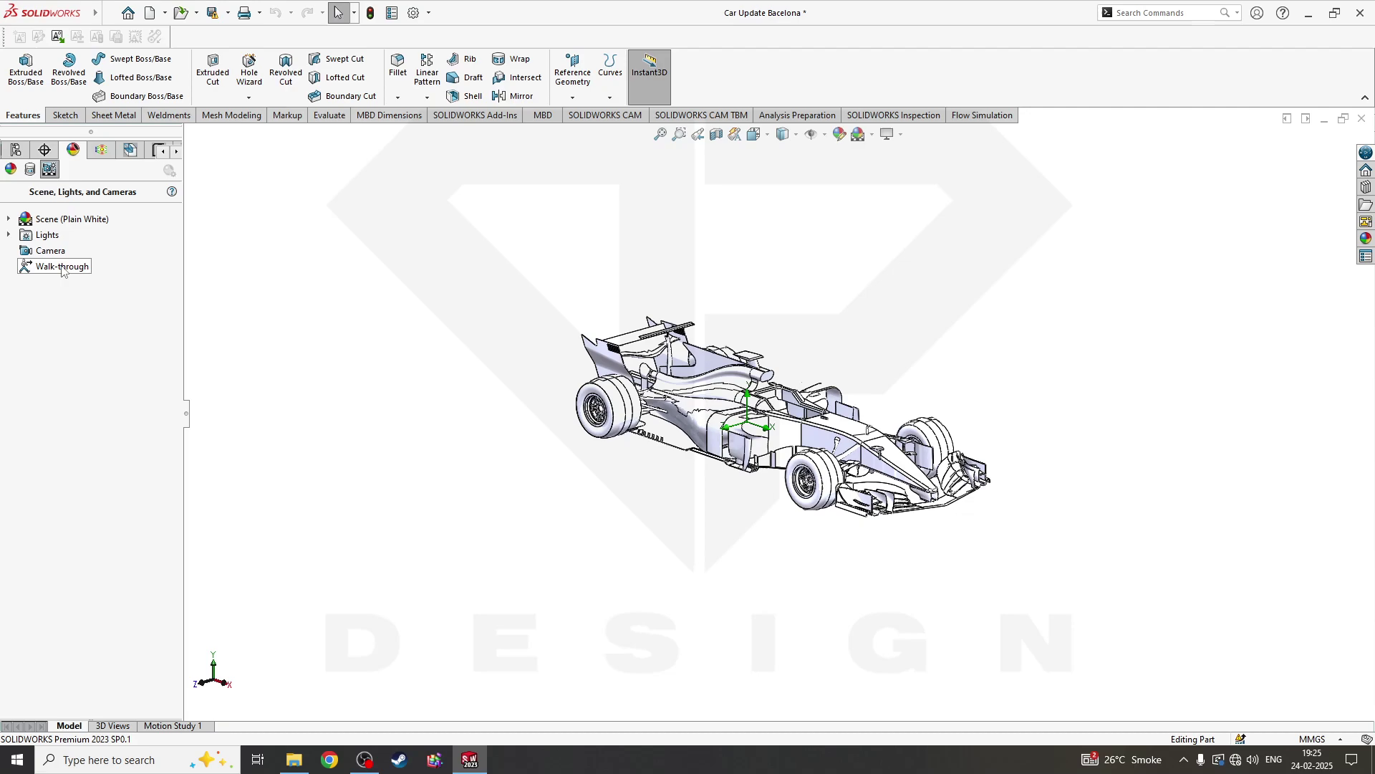
right_click(63, 272)
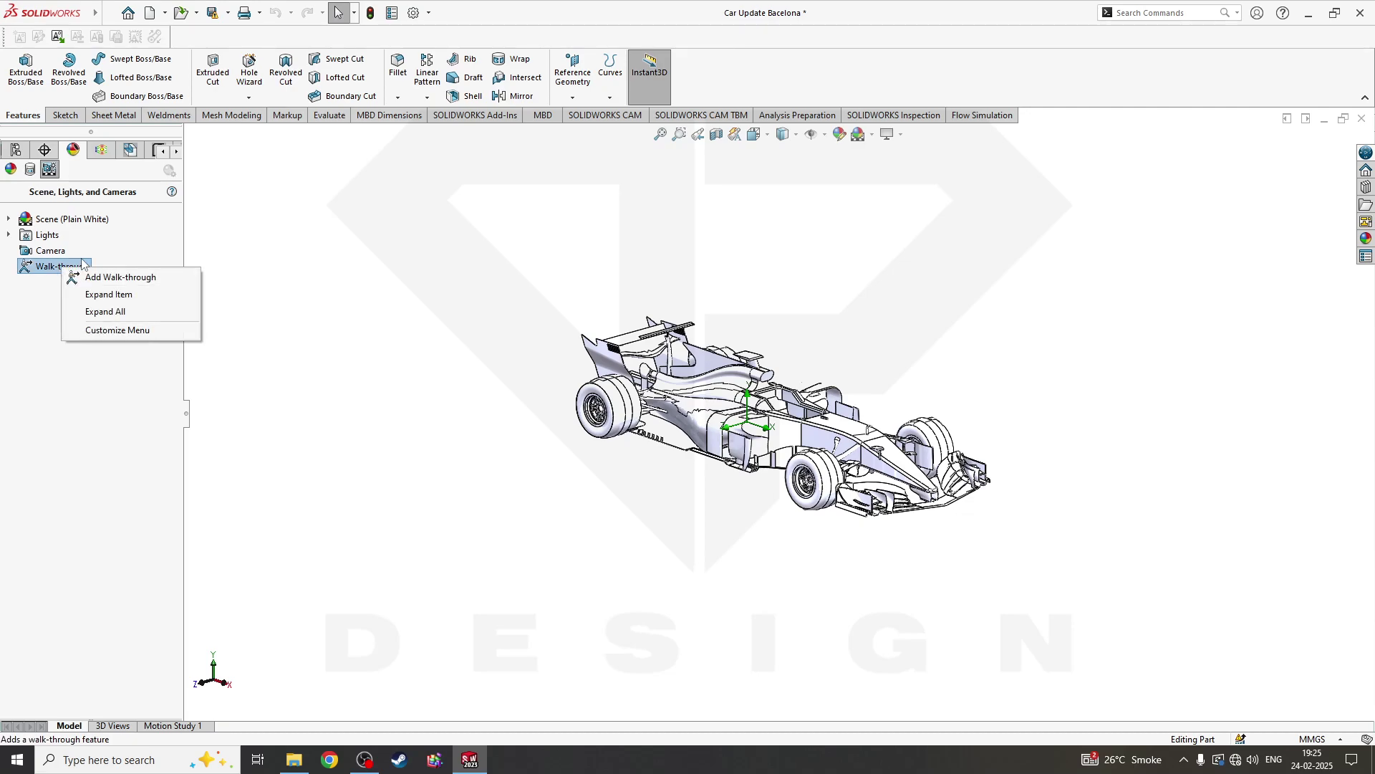
left_click(93, 278)
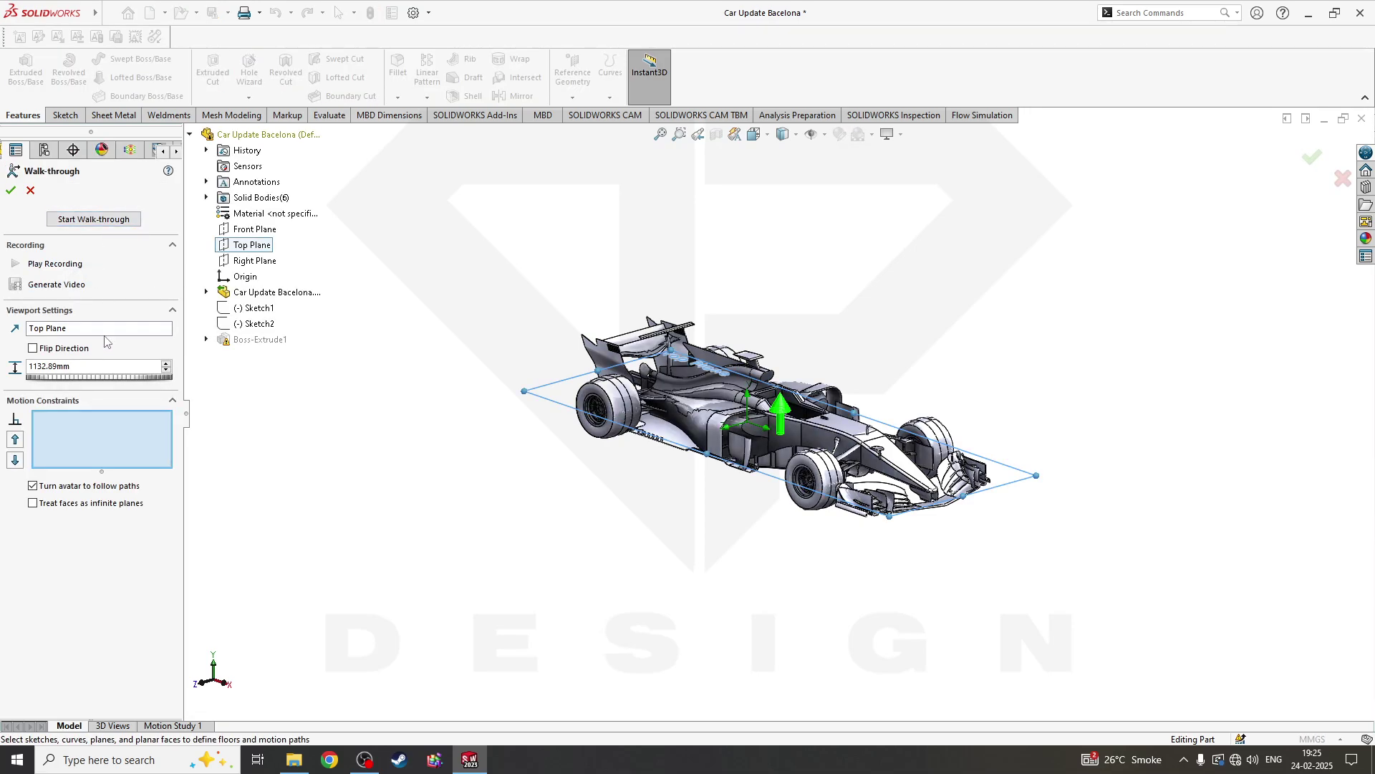
scroll(795, 454, "up", 2)
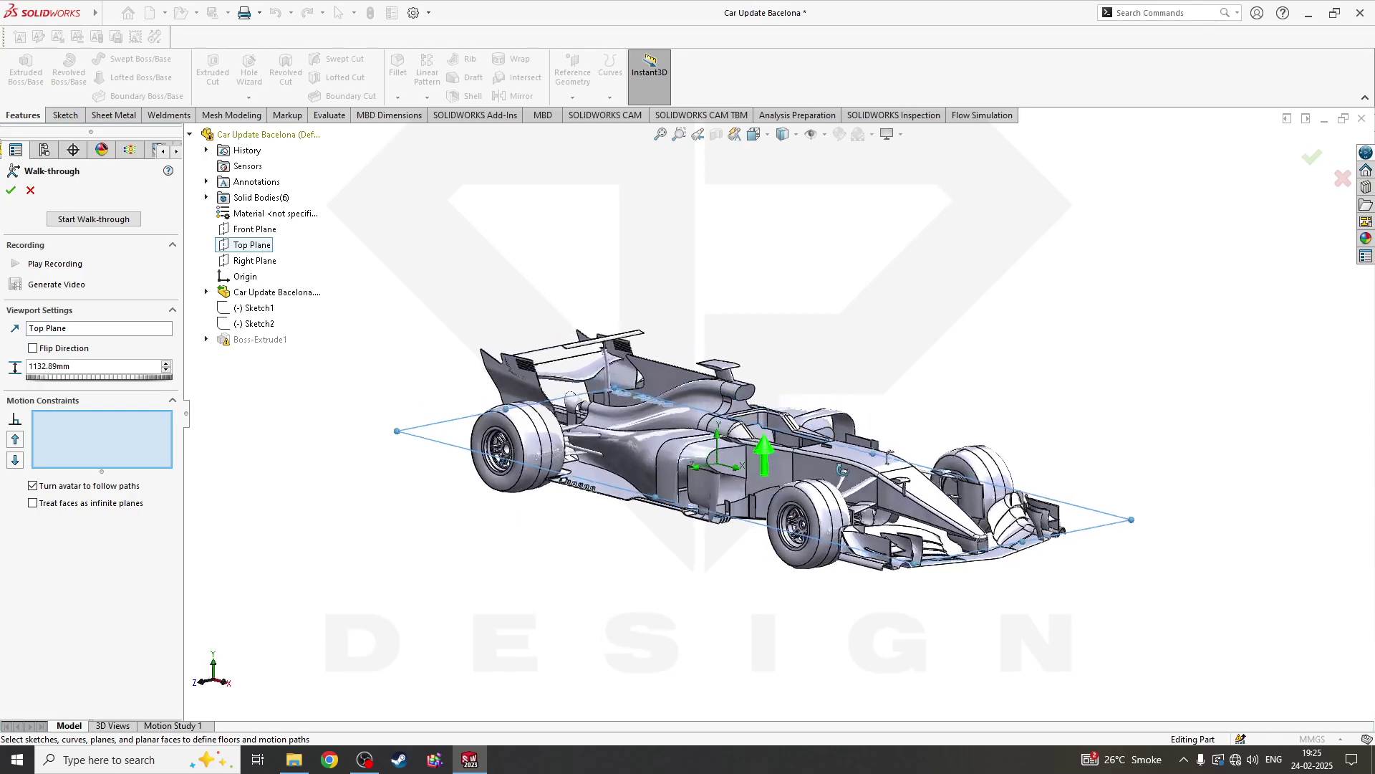
Orbit the car from a low side view to a higher, more frontal angle.
mouse_move(796, 453)
middle_mouse_down()
mouse_move(801, 473)
mouse_move(756, 456)
middle_mouse_up()
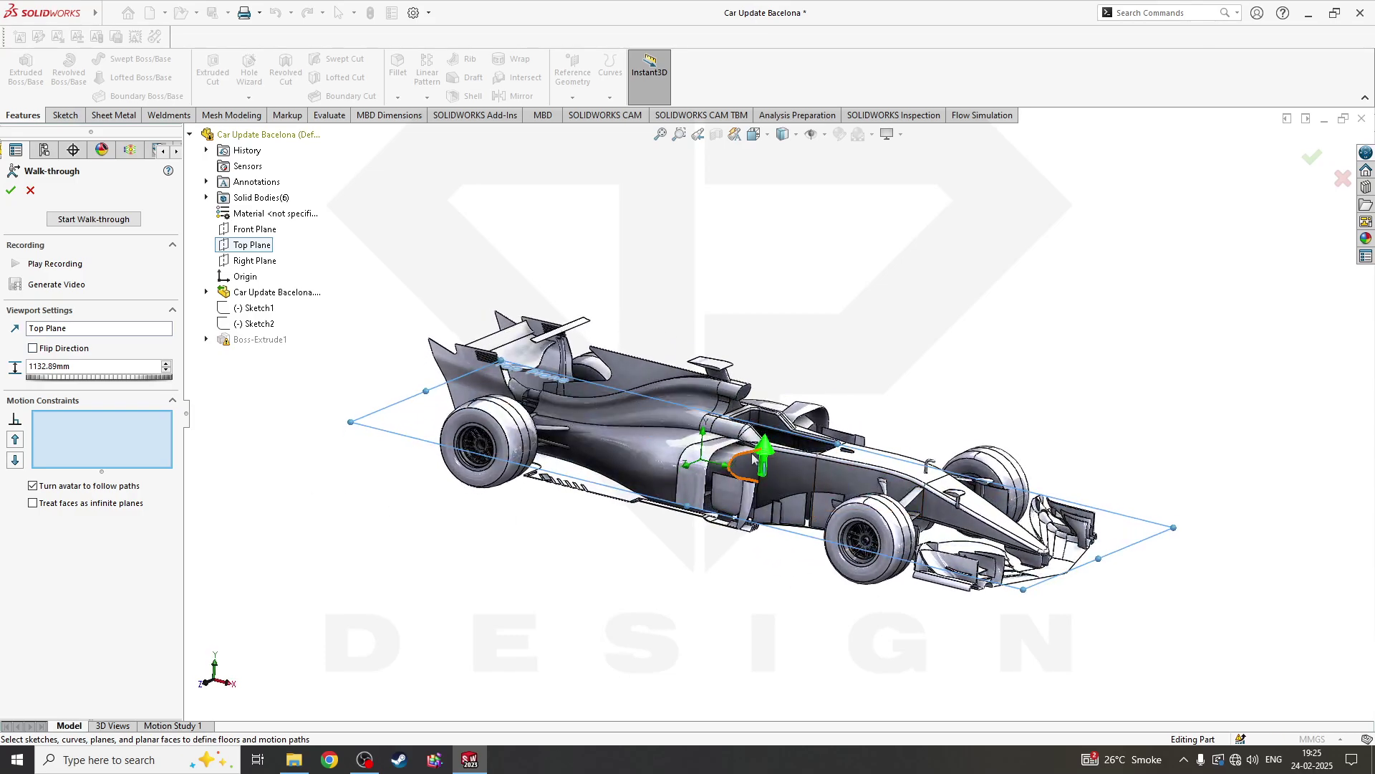
middle_click_drag(410, 419, 324, 460)
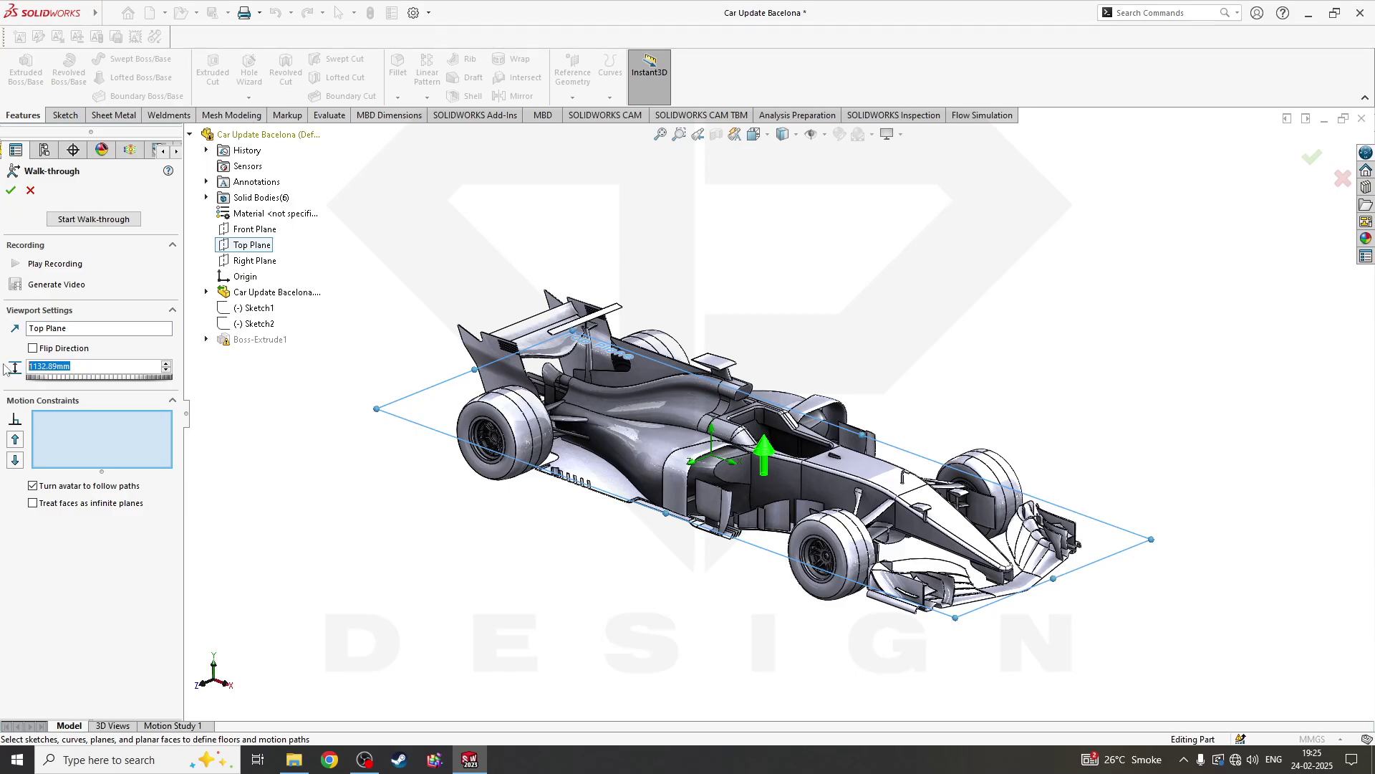
Launch the avatar walk-through, then move and dismiss the quick-start instructions.
left_click(107, 221)
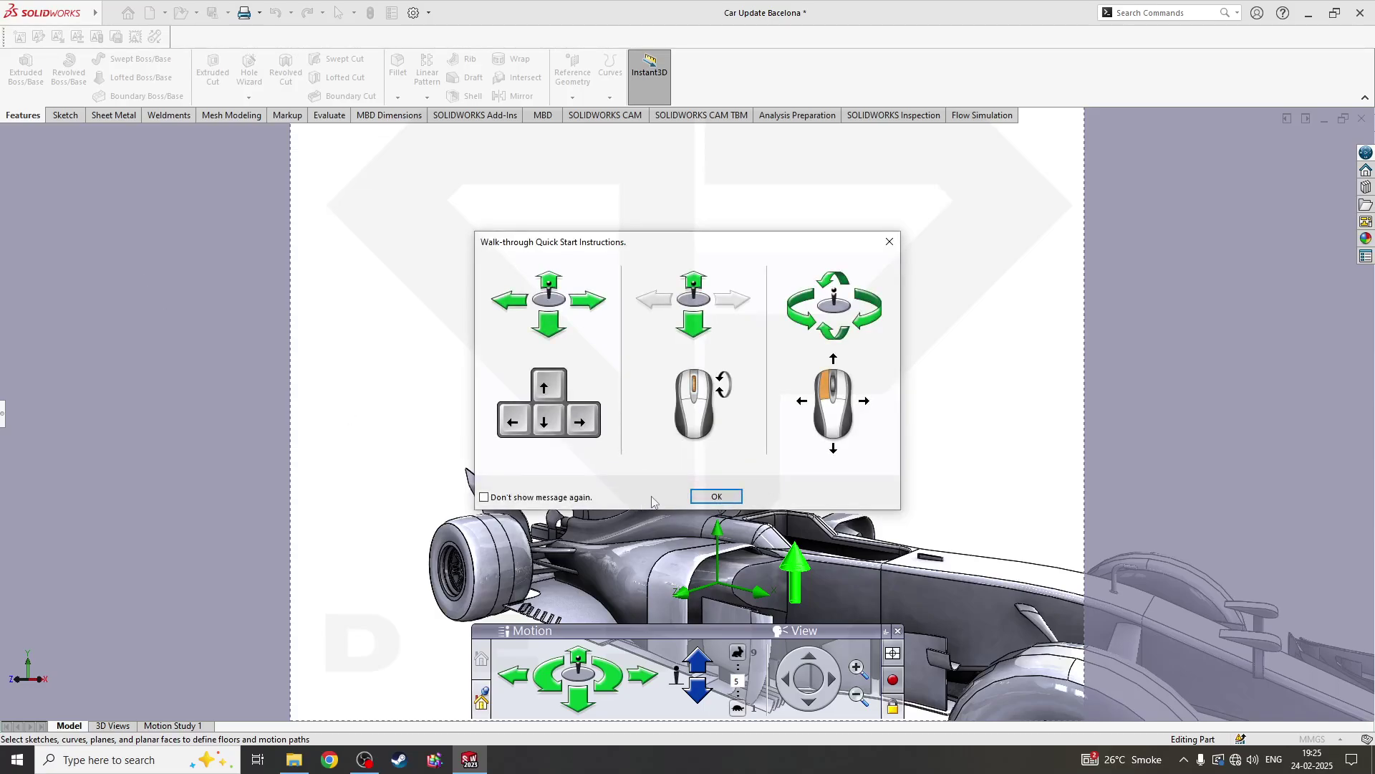
left_click_drag(542, 251, 548, 318)
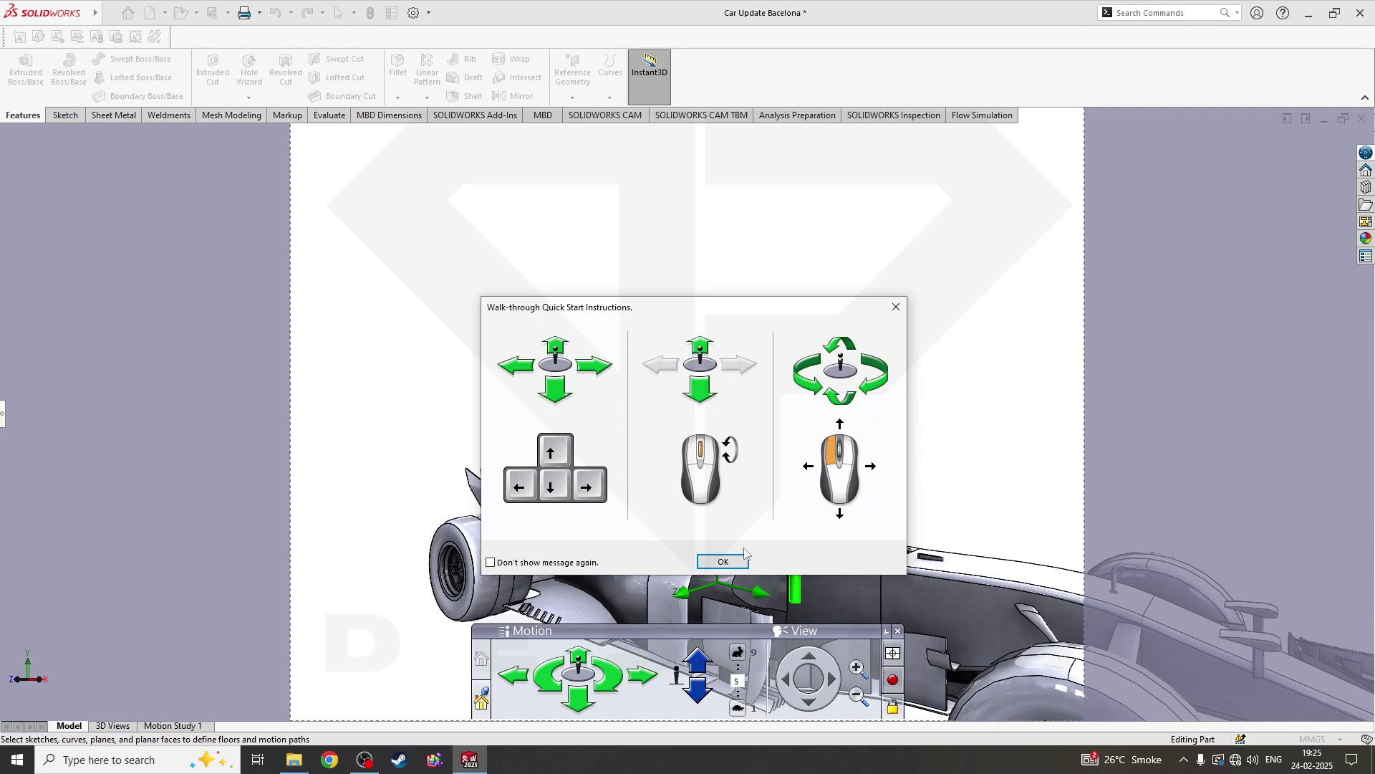
left_click(720, 560)
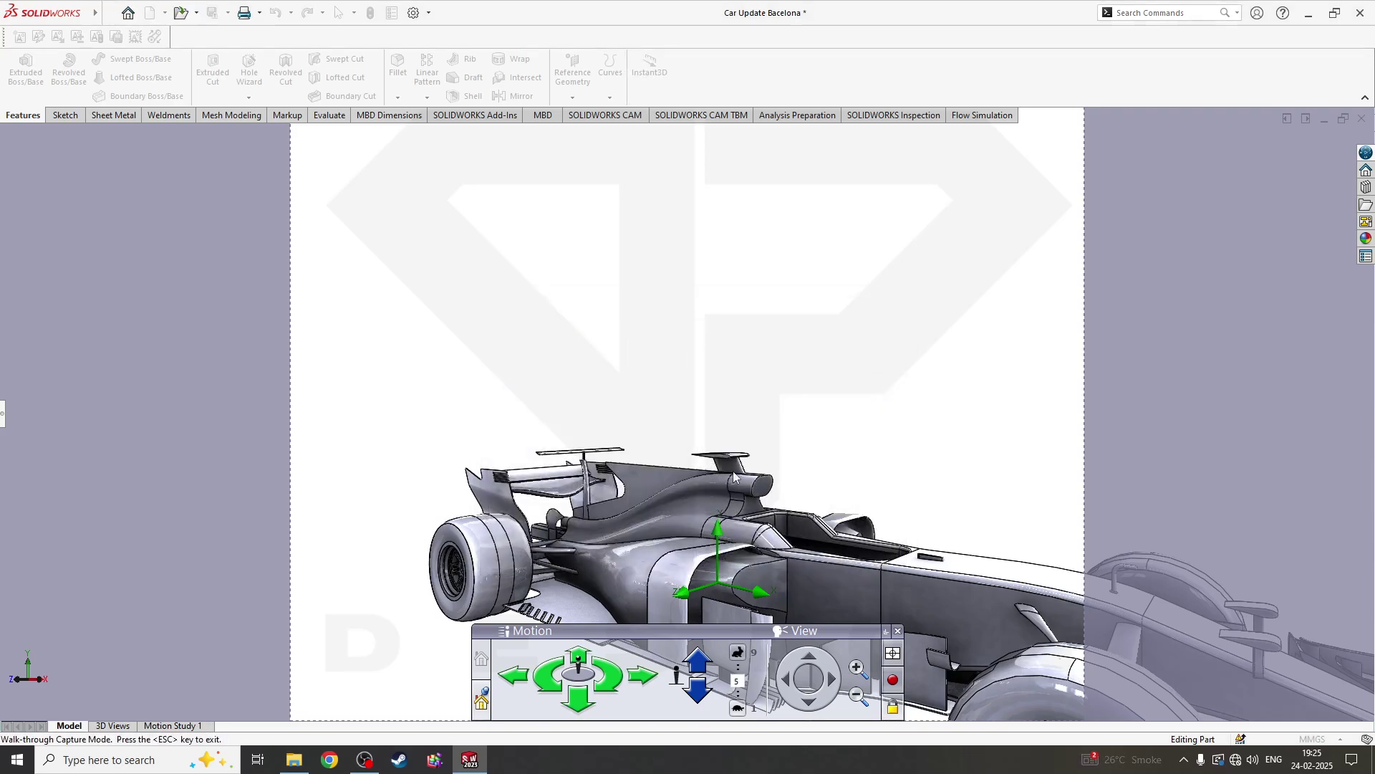
Turn the avatar left and right, then tilt its view up and back down.
left_click(783, 633)
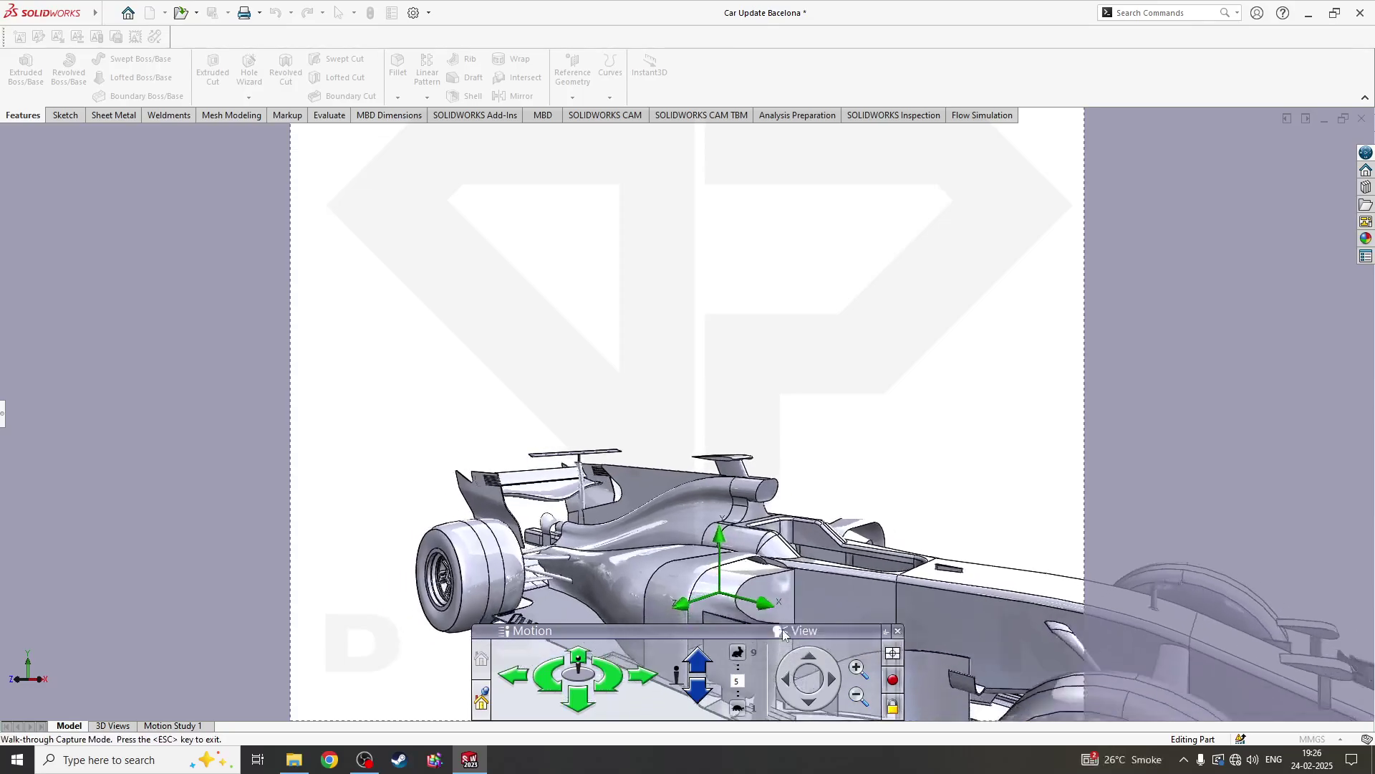
left_click(788, 689)
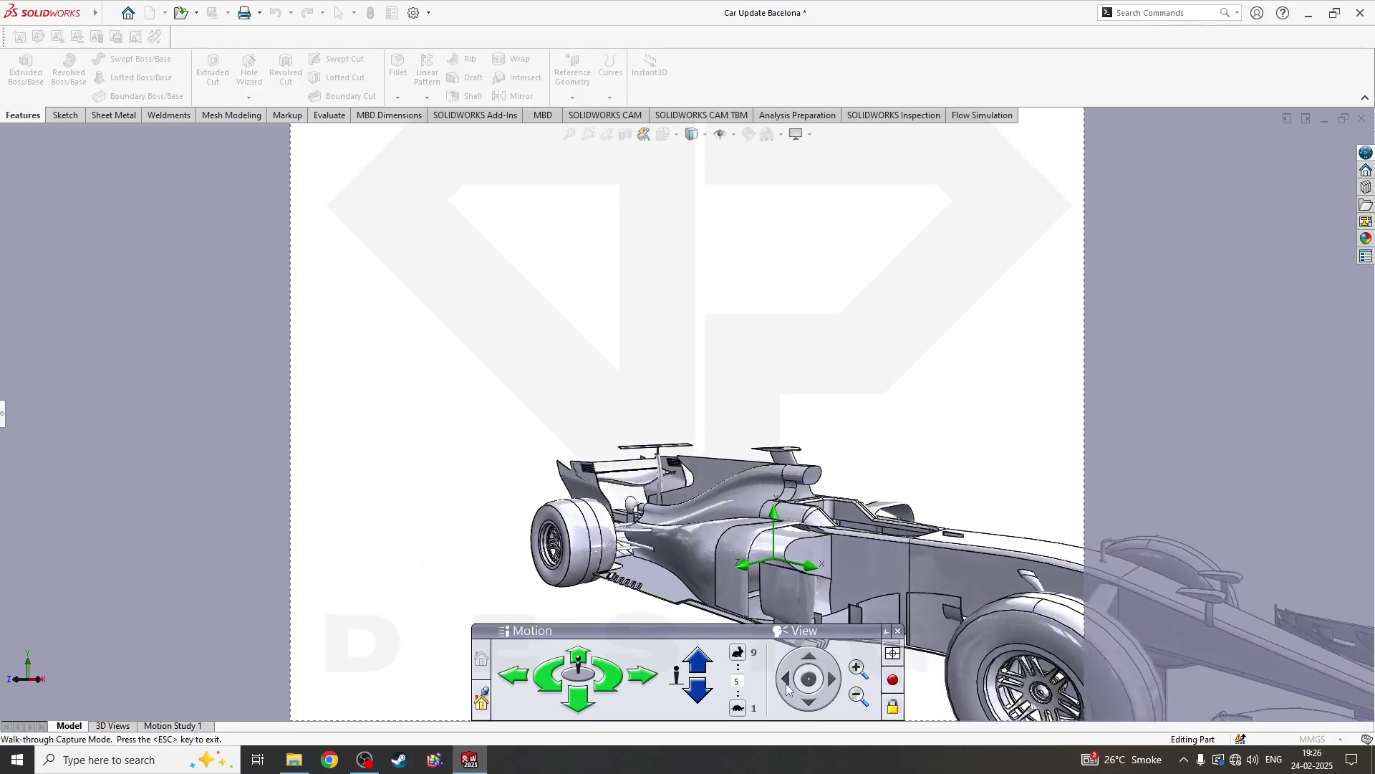
left_click(832, 679)
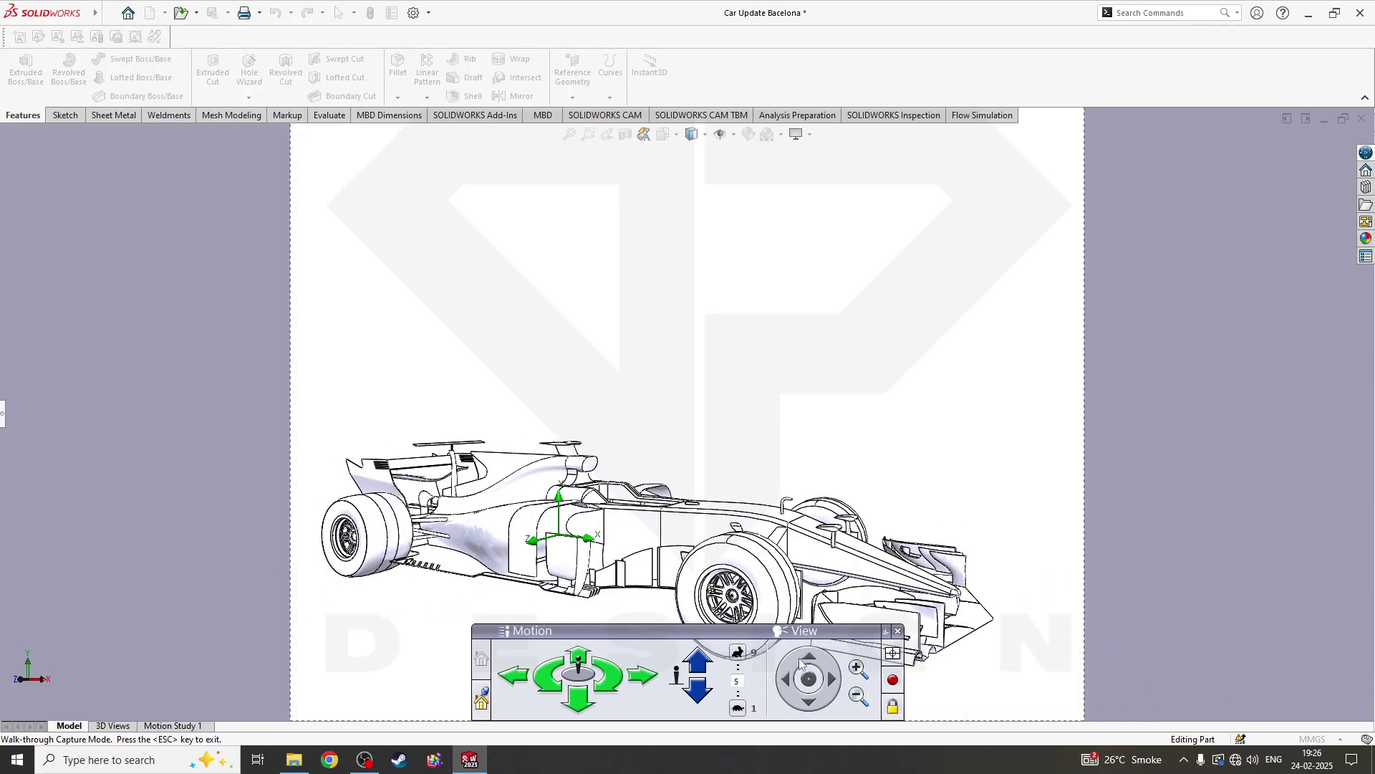
left_click(808, 657)
left_click(808, 704)
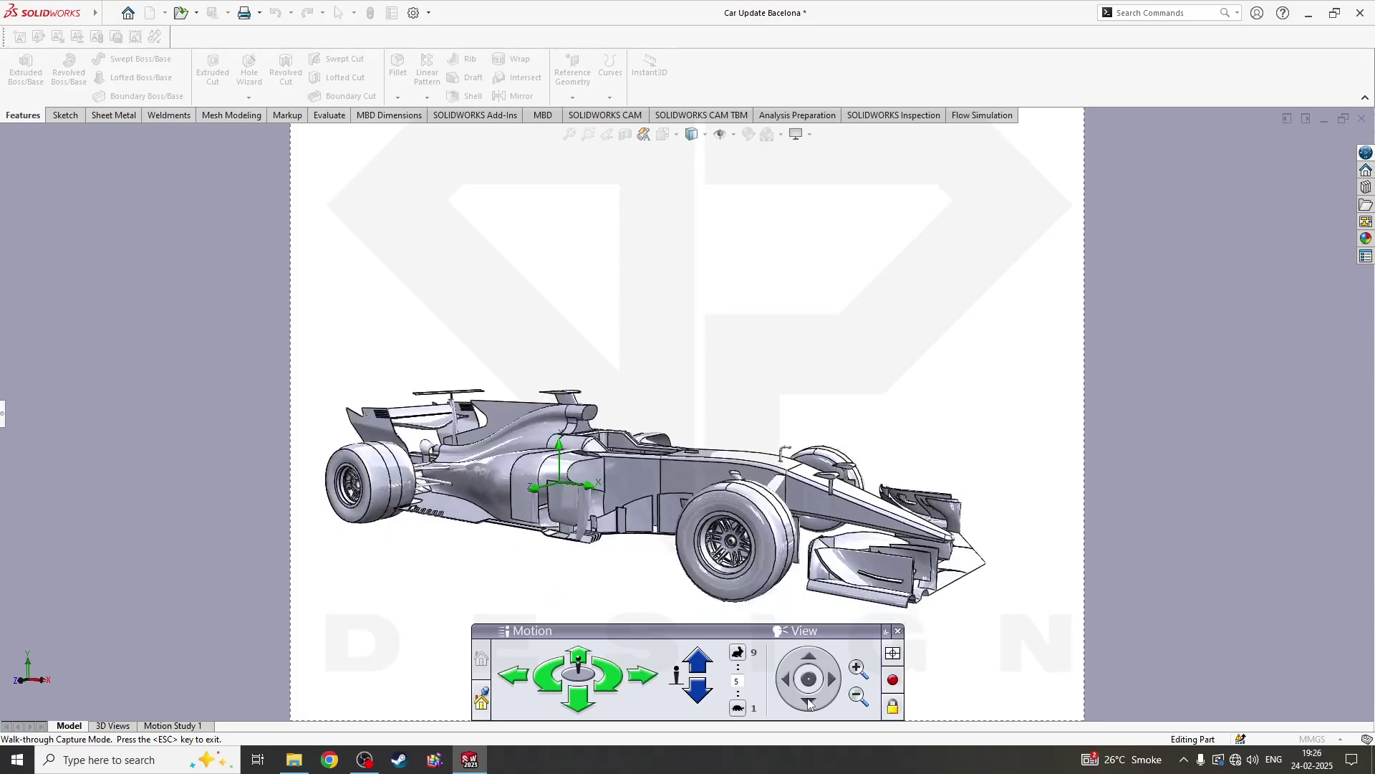
Look left, right and left again, then step back and swing the view around the car.
left_click(787, 686)
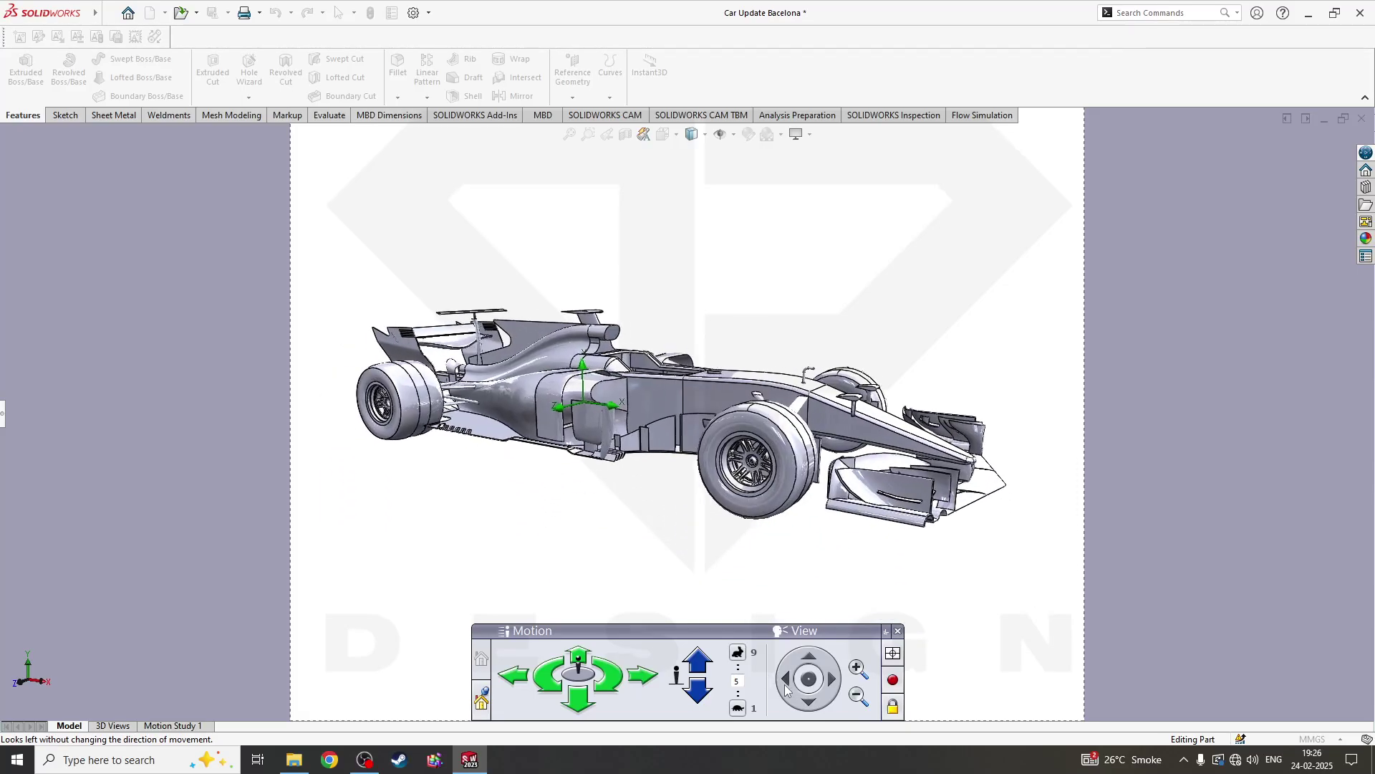
left_click(830, 689)
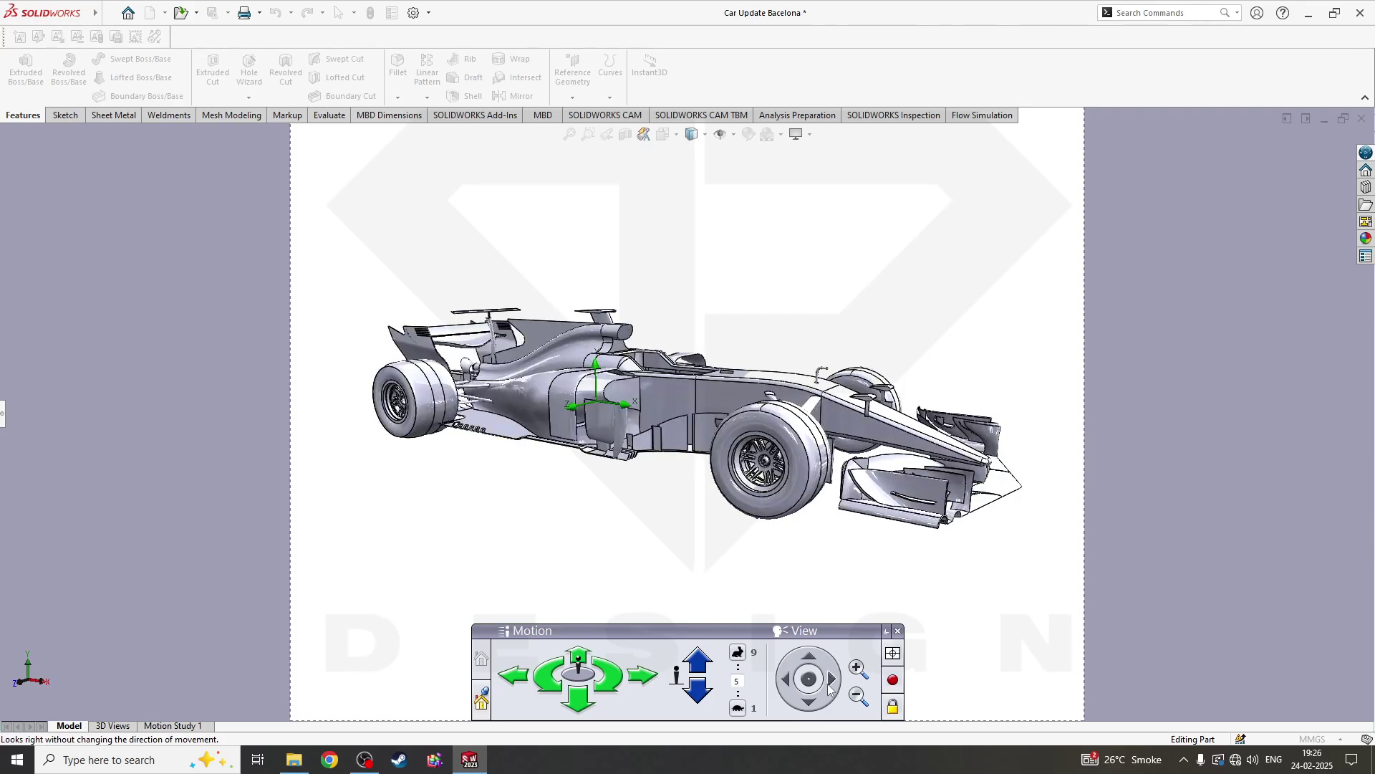
left_click(787, 685)
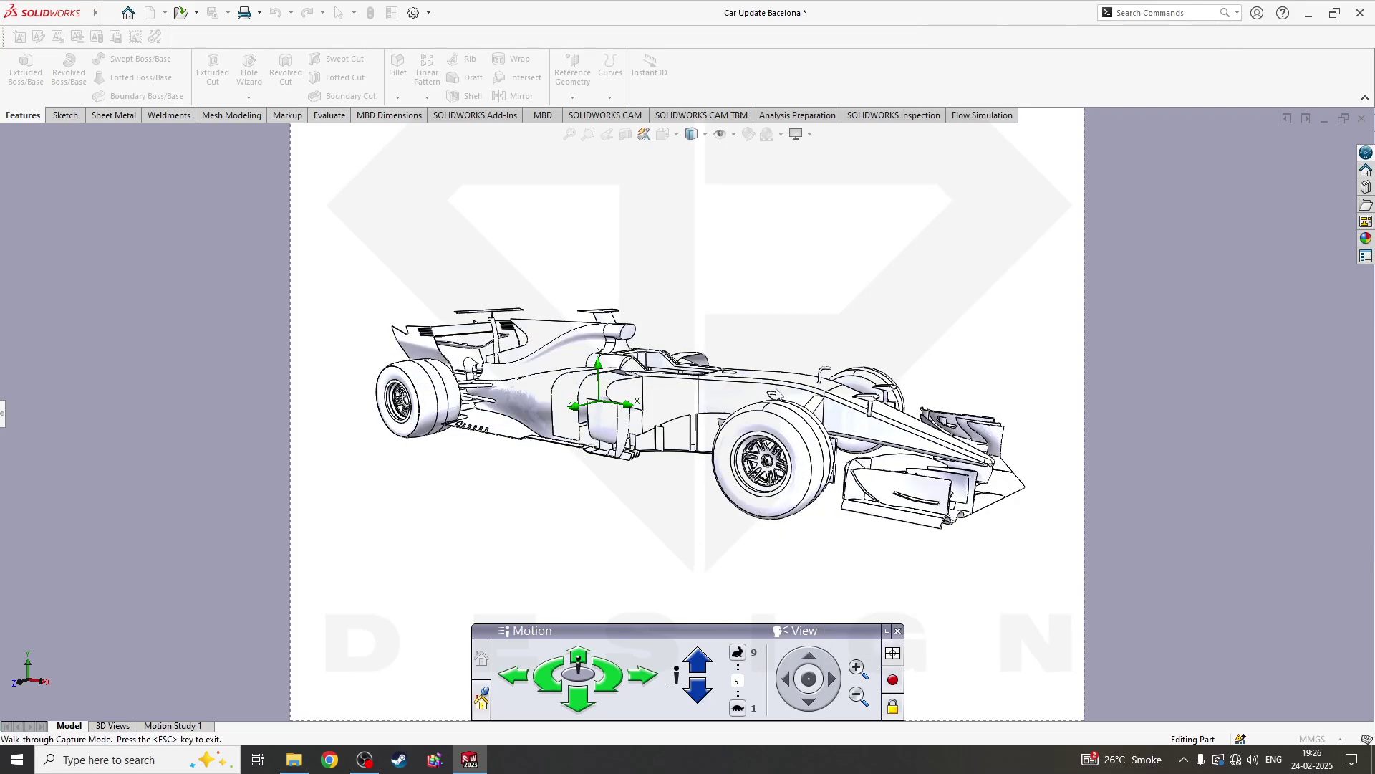
key("Down")
key("Down")
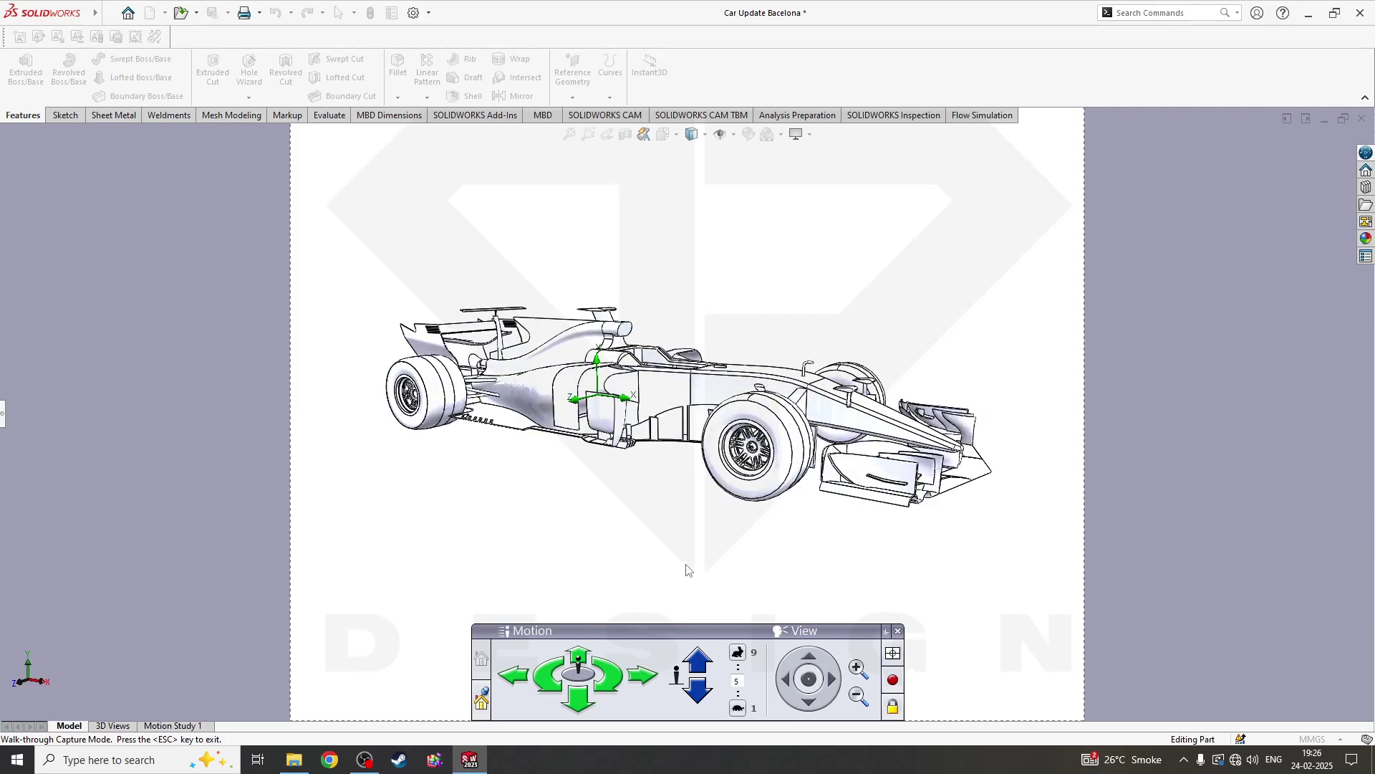
mouse_move(655, 426)
left_mouse_down()
mouse_move(689, 419)
mouse_move(646, 442)
left_mouse_up()
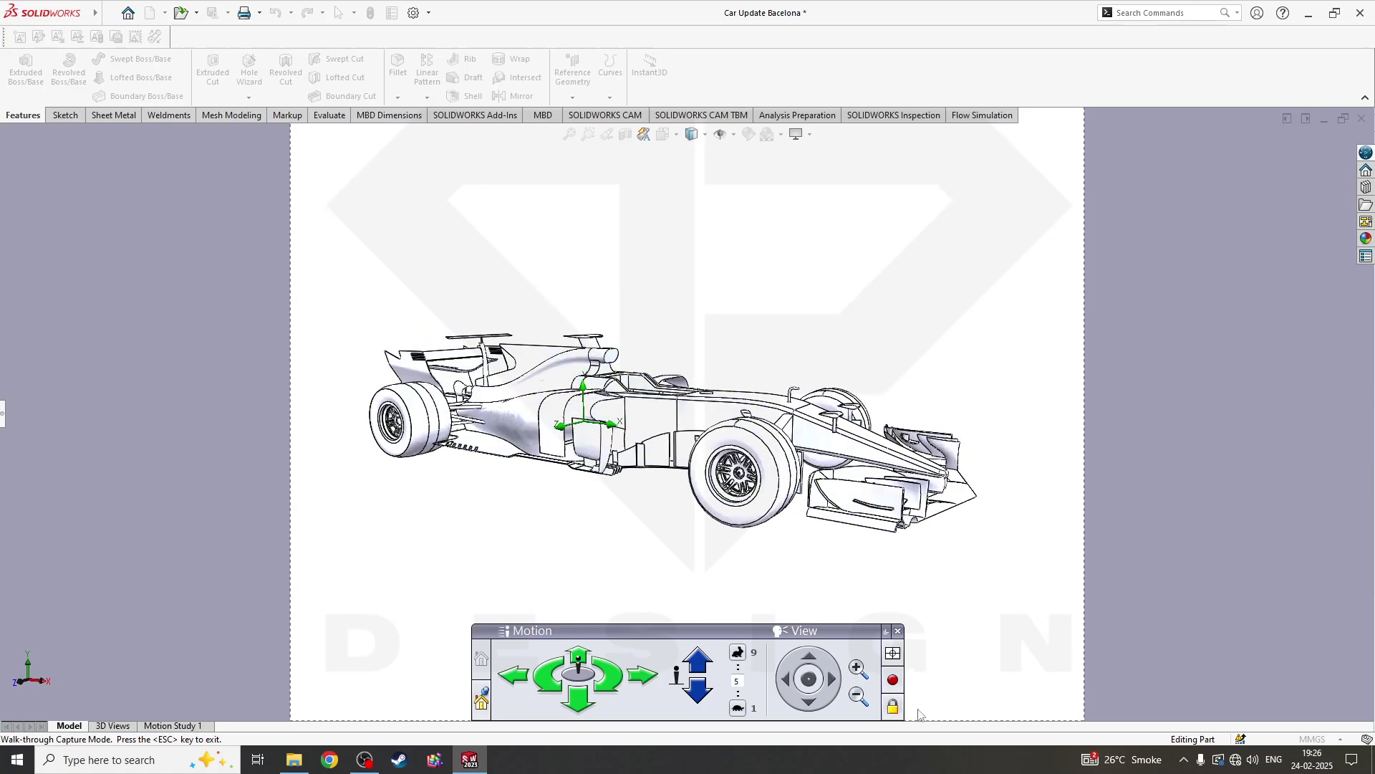
Start recording and walk the avatar forward toward the car's sidepod.
left_click(892, 677)
key("Up")
key("Up")
key("Up")
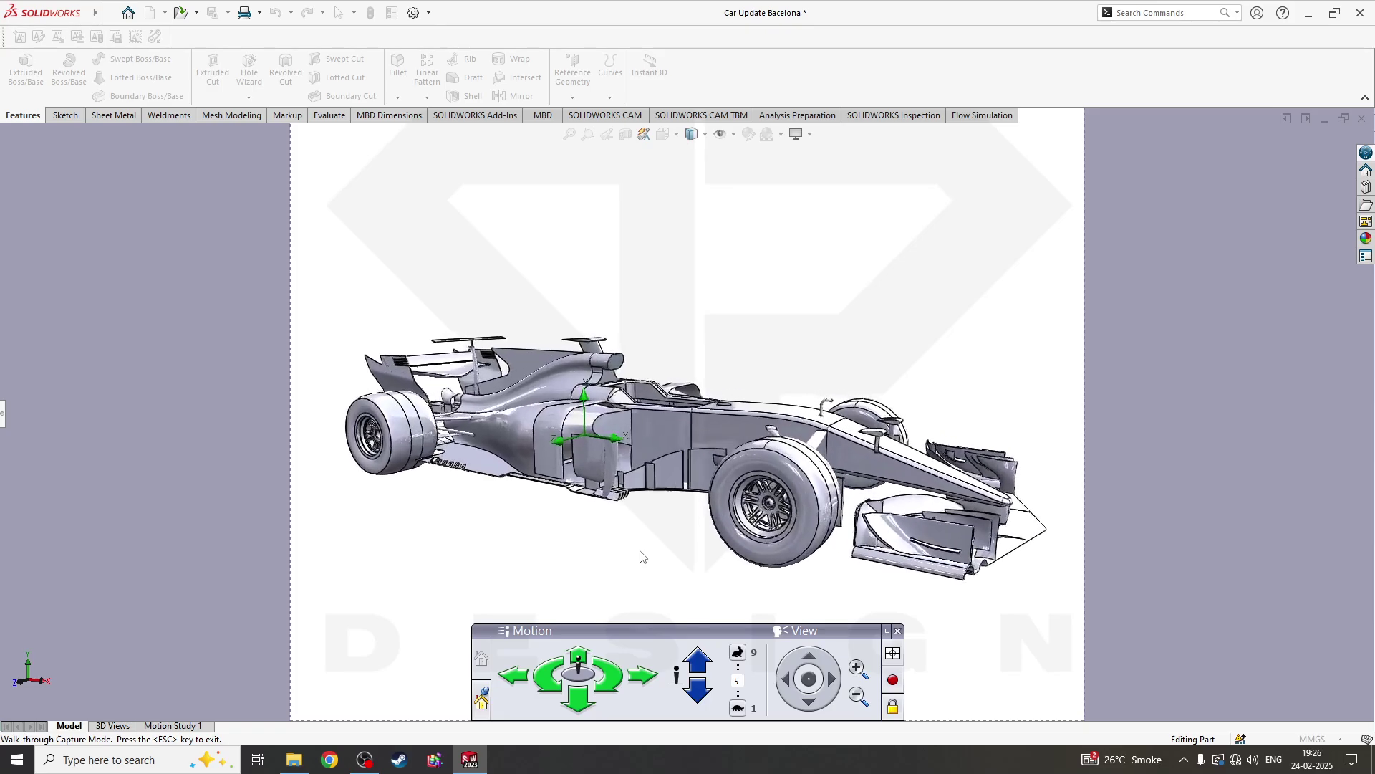
key("Up")
key("Up")
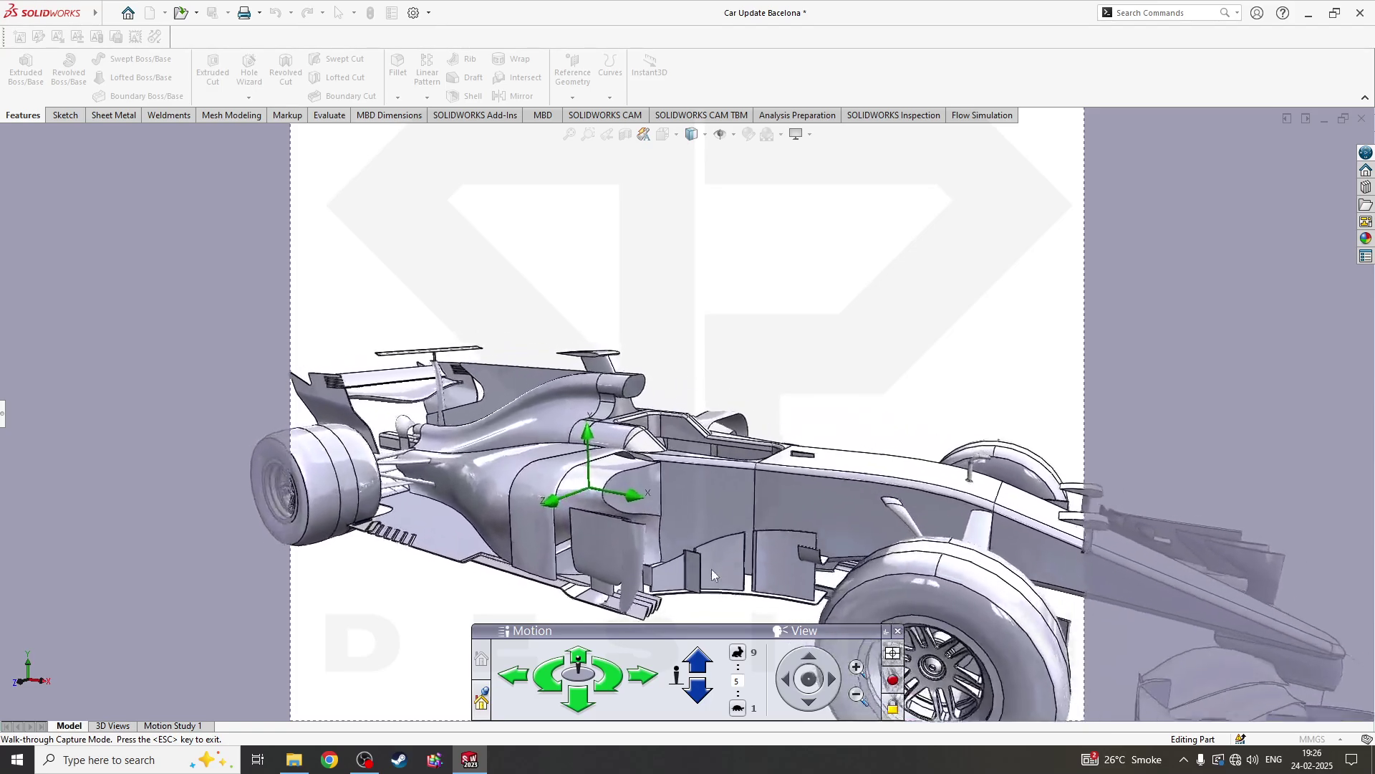
key("Up")
key("Up")
key("Up")
key("Up")
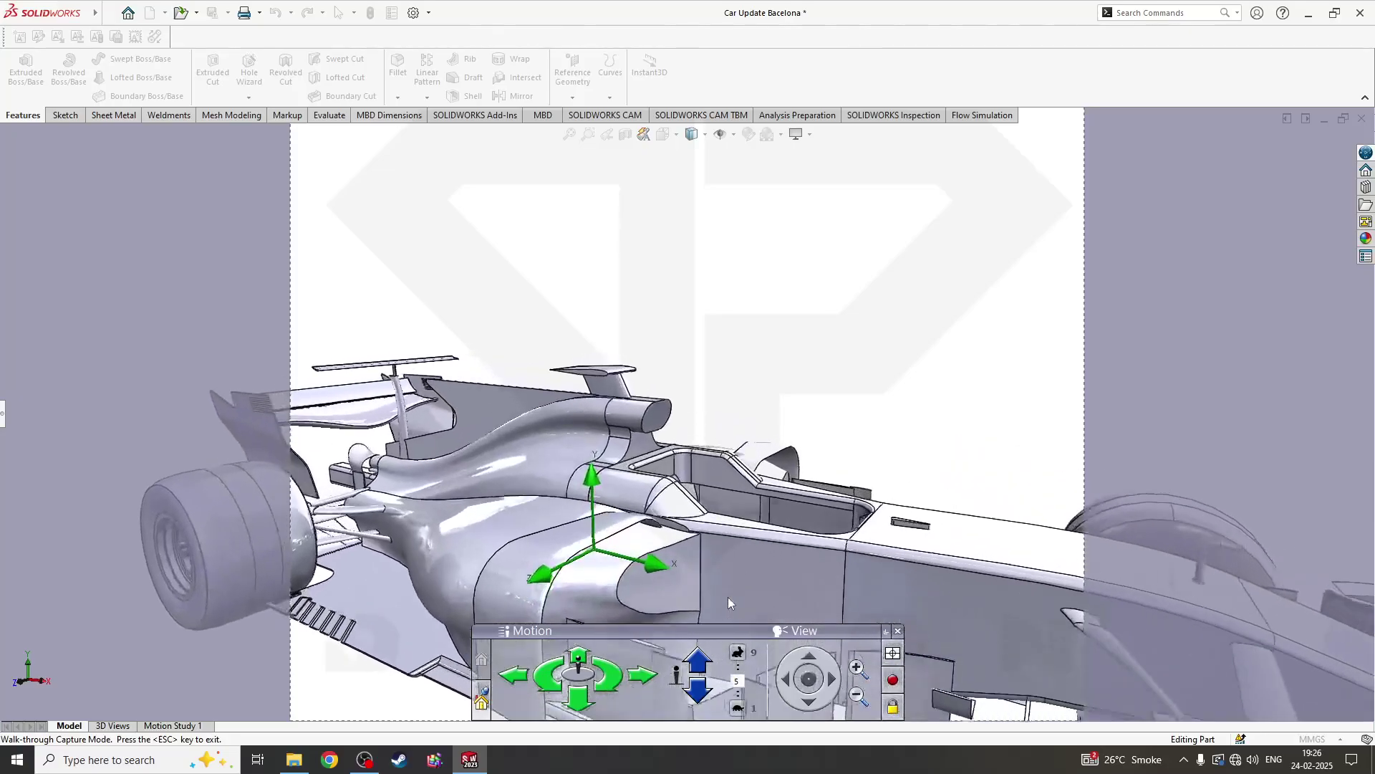
key("Up")
key("Up")
key("Up")
key("Up")
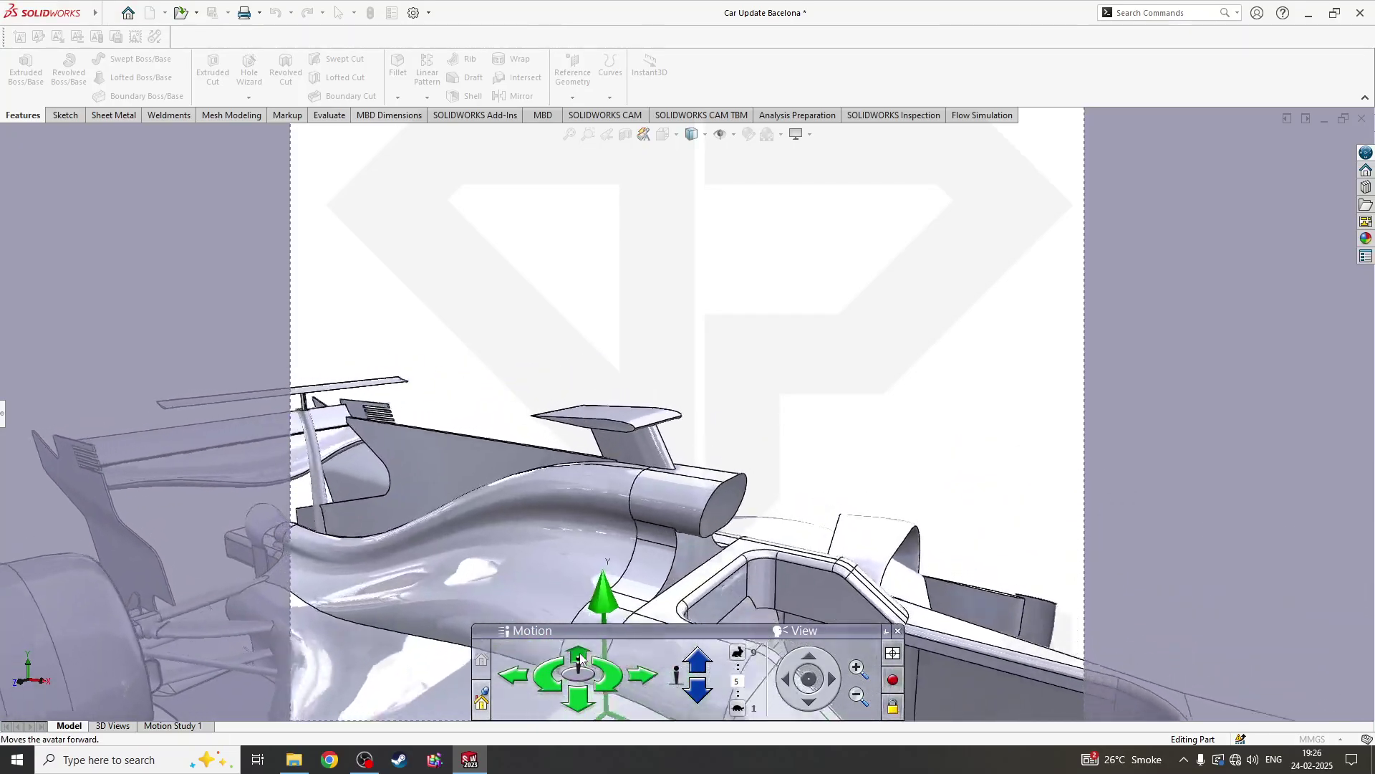
key("Up")
key("Up")
Back the avatar away until the whole car shows, then sidestep right.
left_click(582, 699)
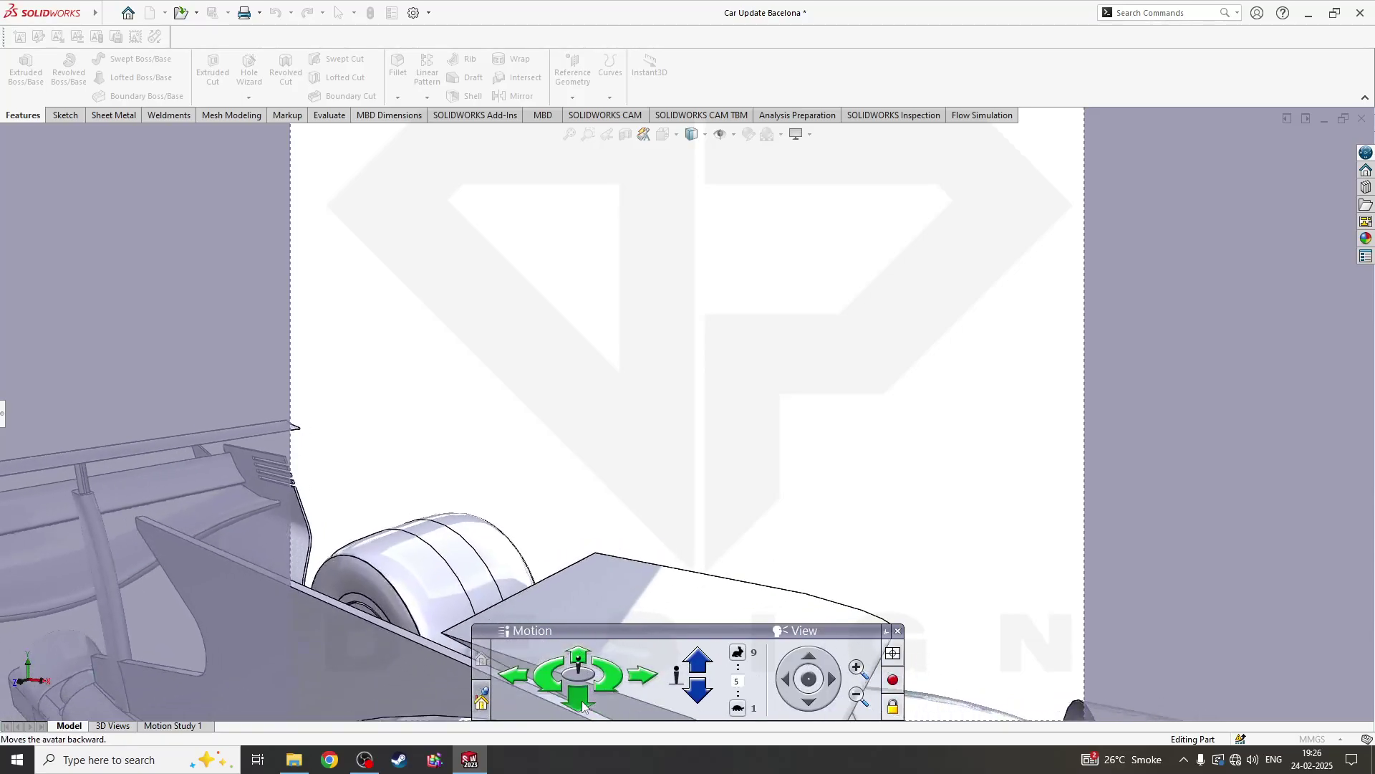
left_click(581, 704)
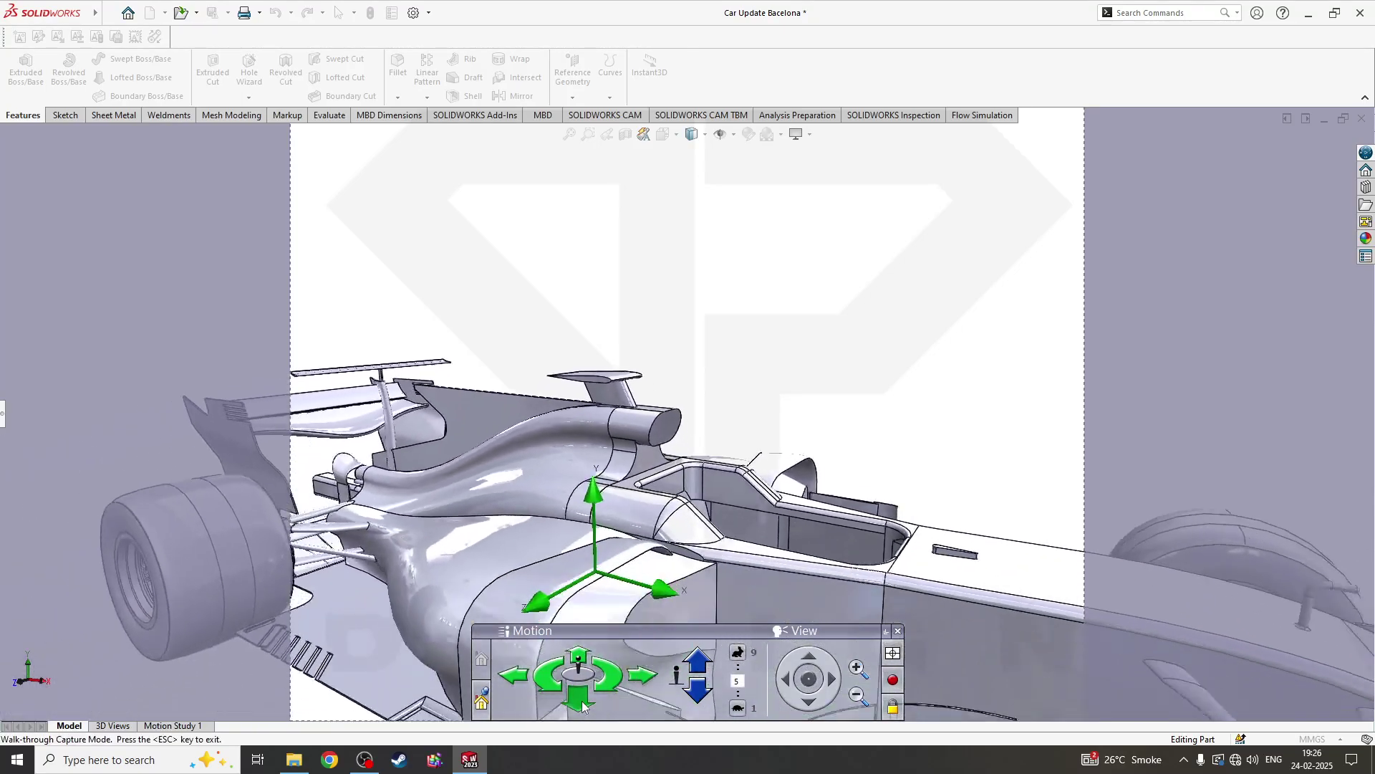
left_click(581, 704)
left_click(582, 703)
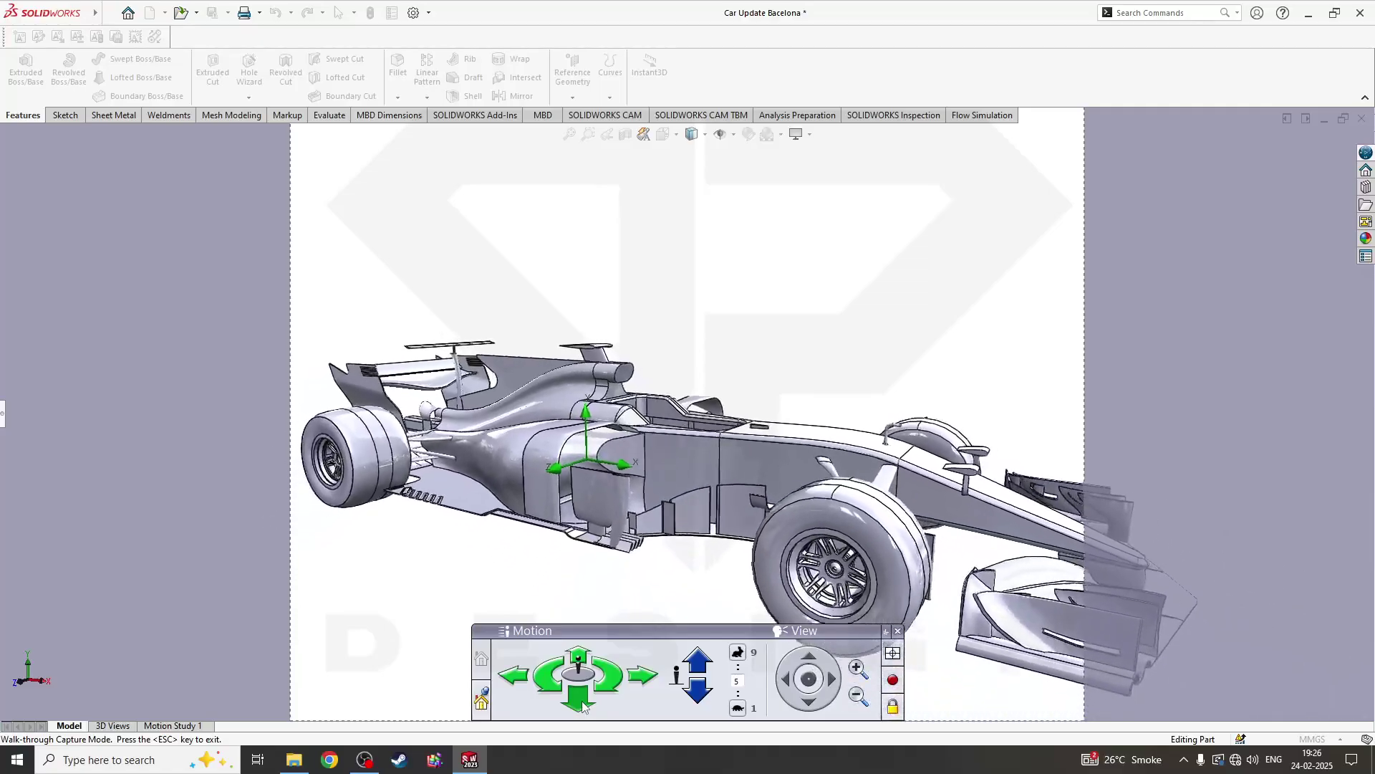
left_click(582, 704)
left_click(582, 704)
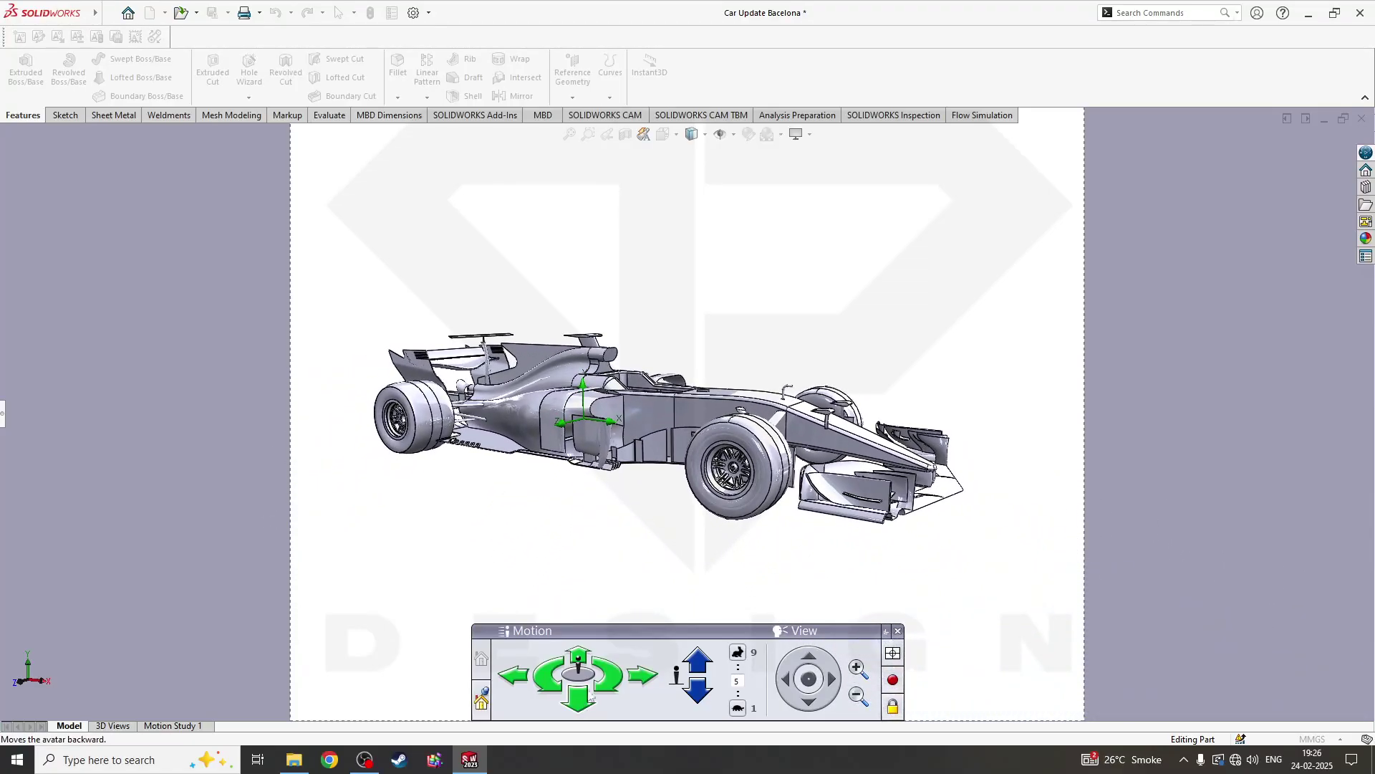
left_click(647, 679)
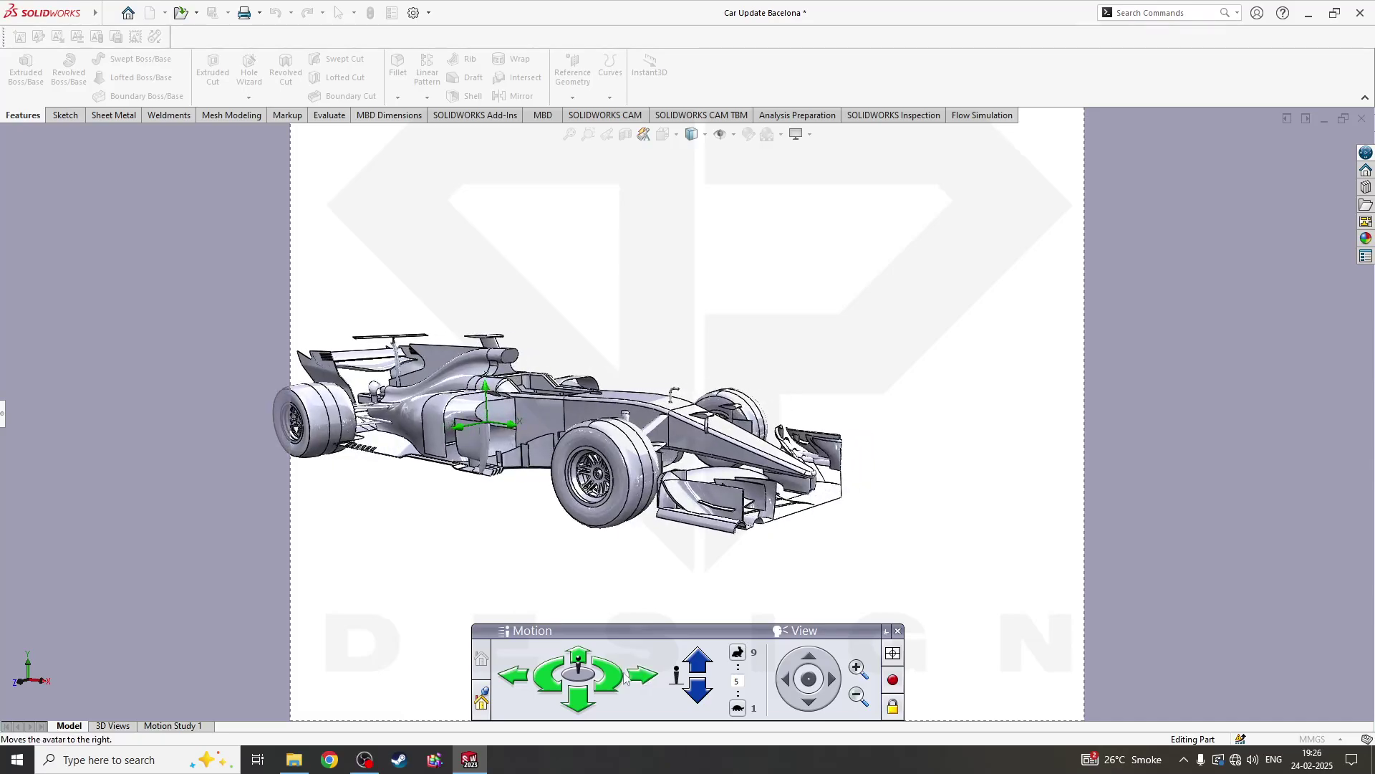
left_click(643, 677)
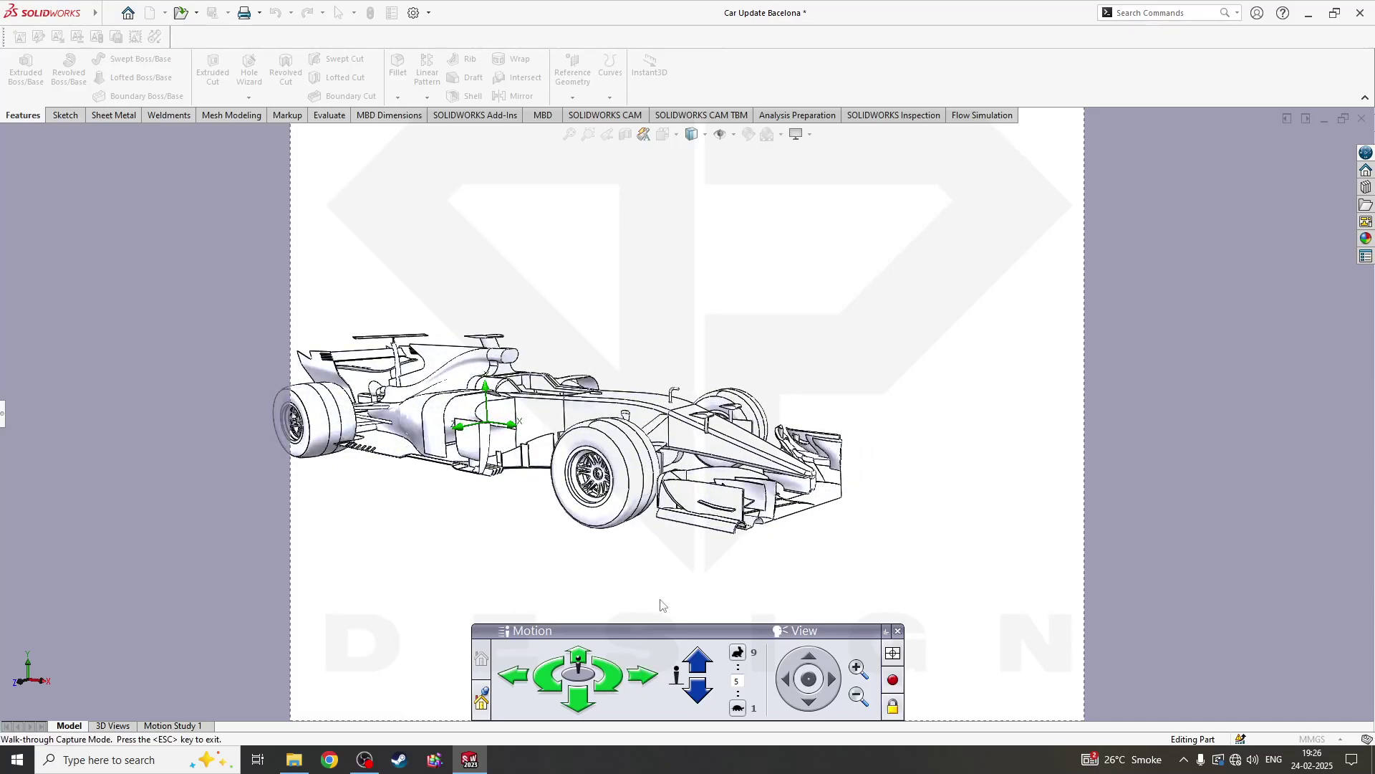
Look left and right, then walk forward past the cockpit until the wheel leaves view.
left_click(784, 679)
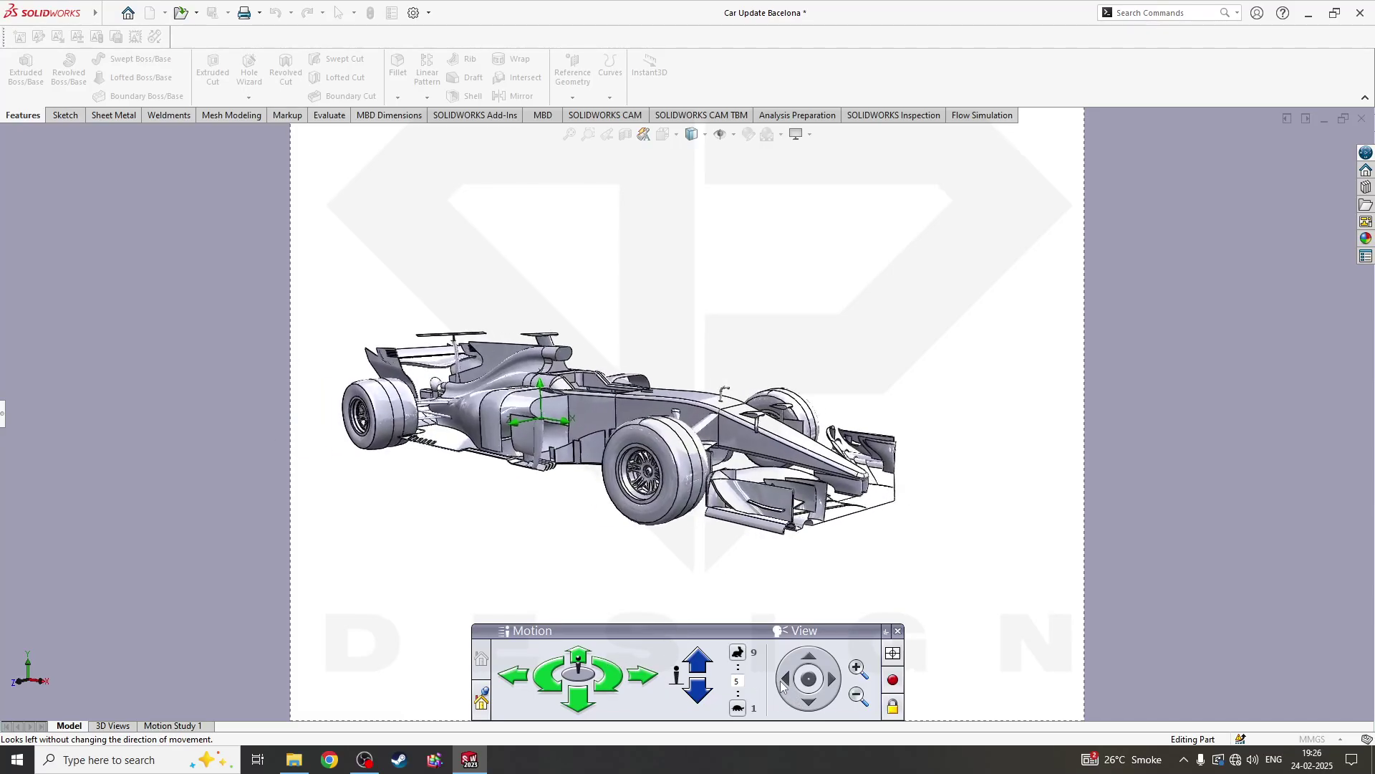
left_click(828, 682)
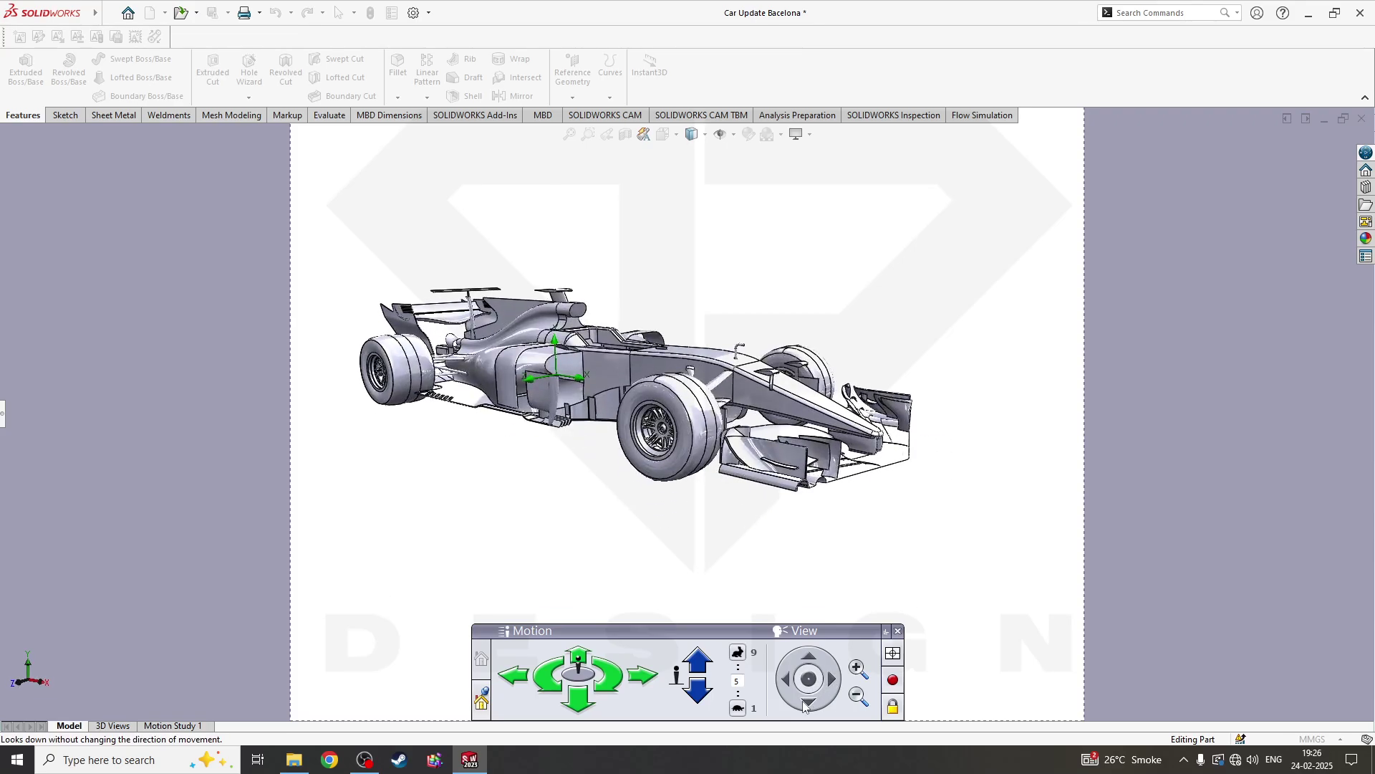
left_click(784, 680)
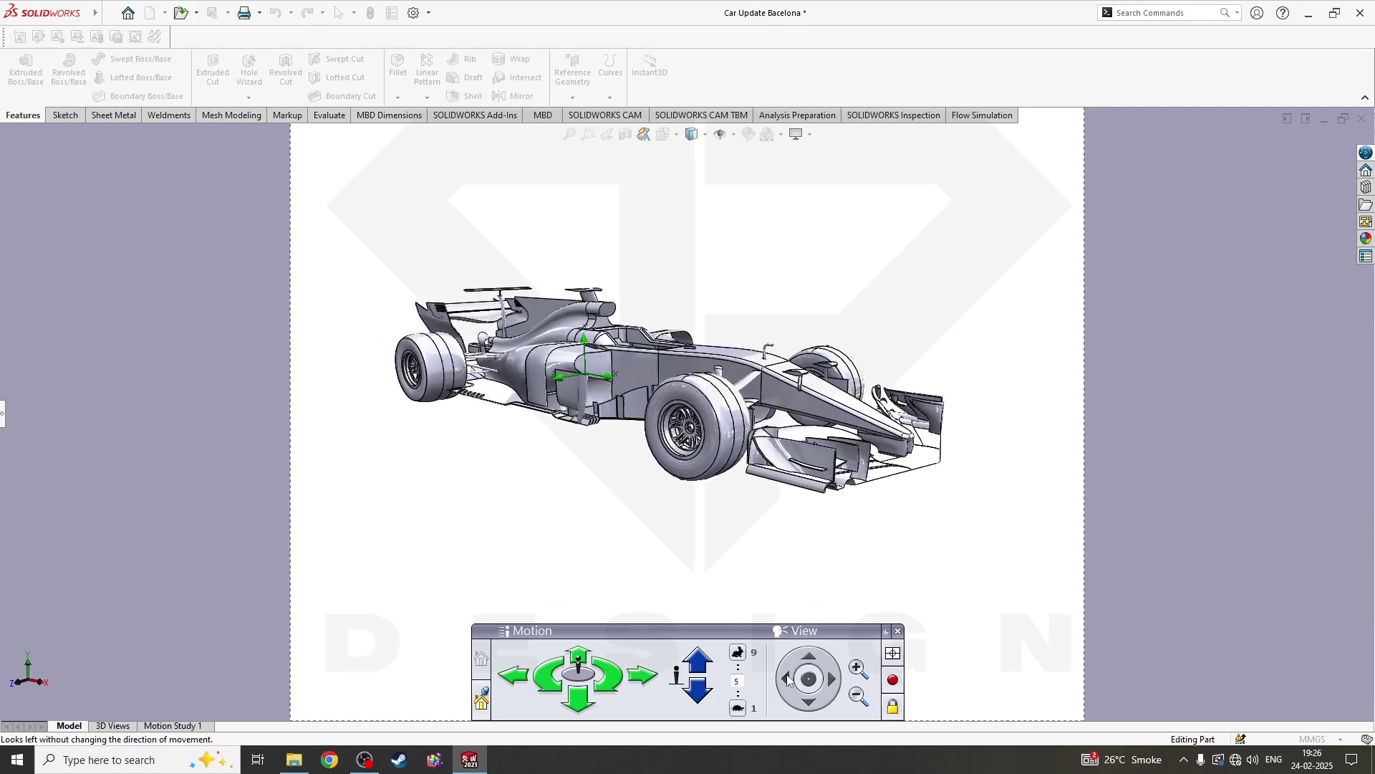
left_click(578, 658)
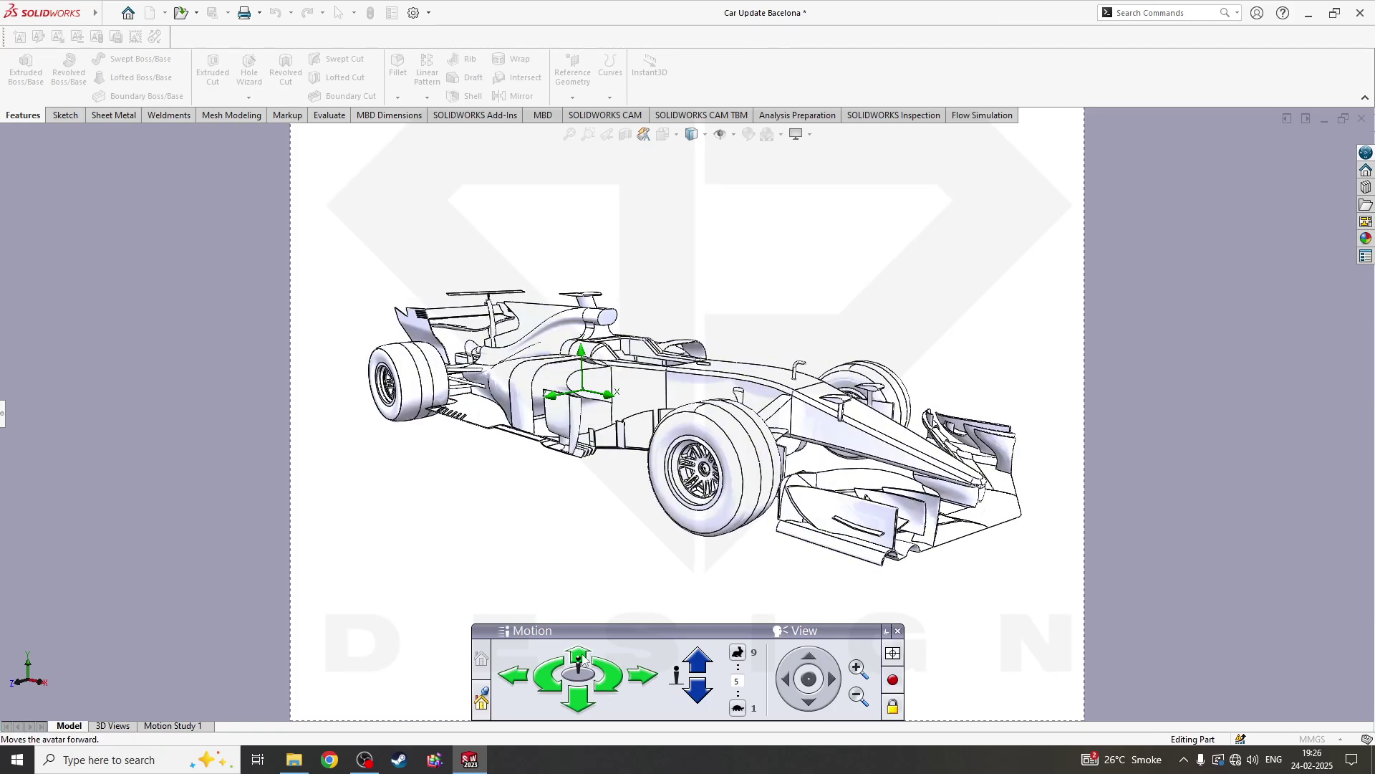
left_click(582, 654)
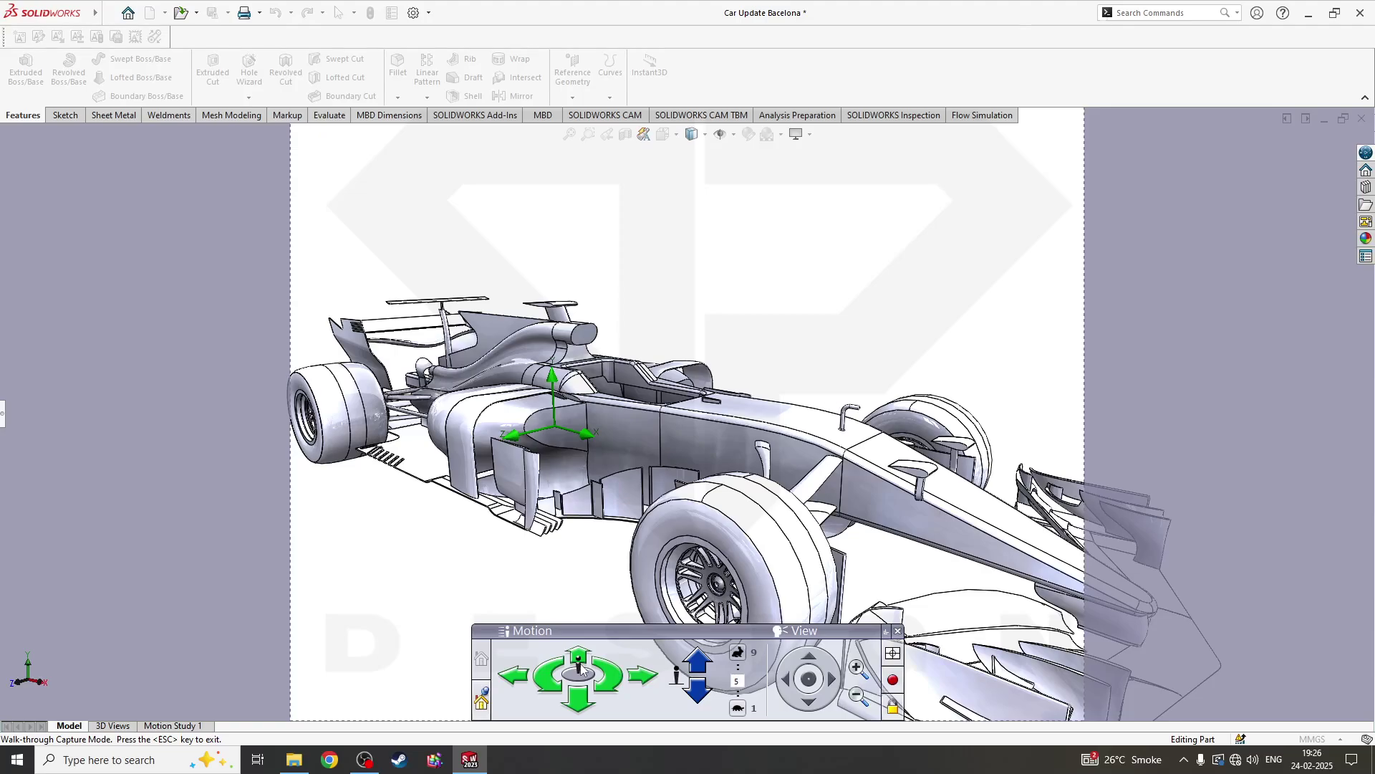
left_click(578, 663)
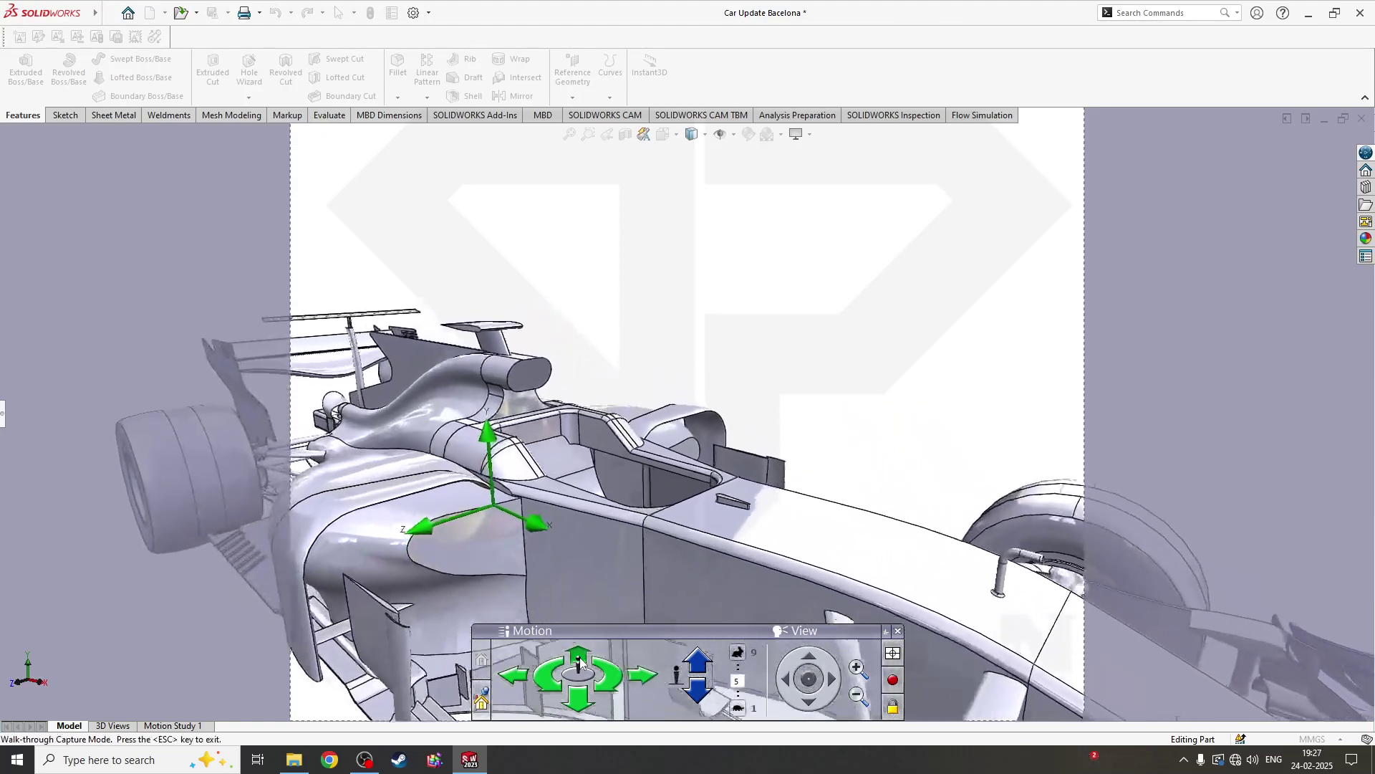
left_click(578, 662)
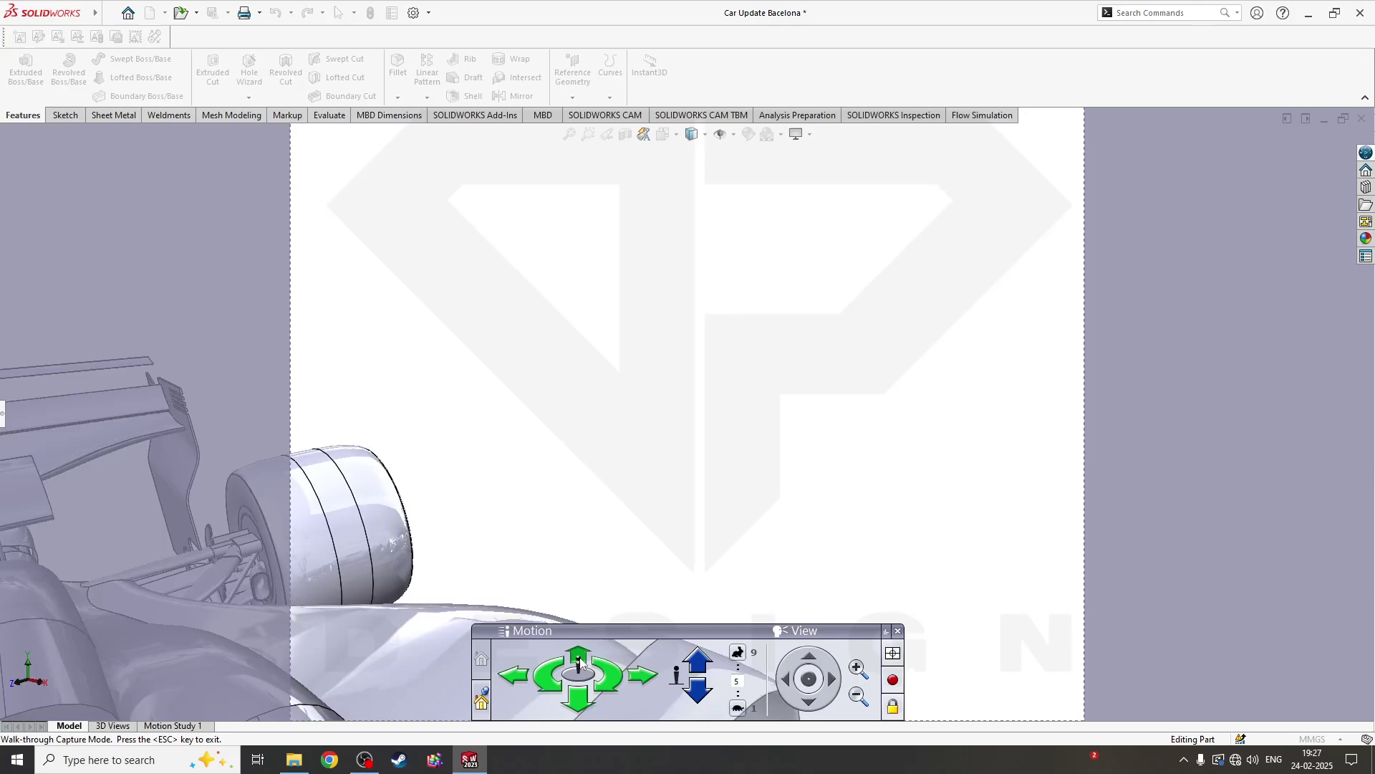
left_click(579, 663)
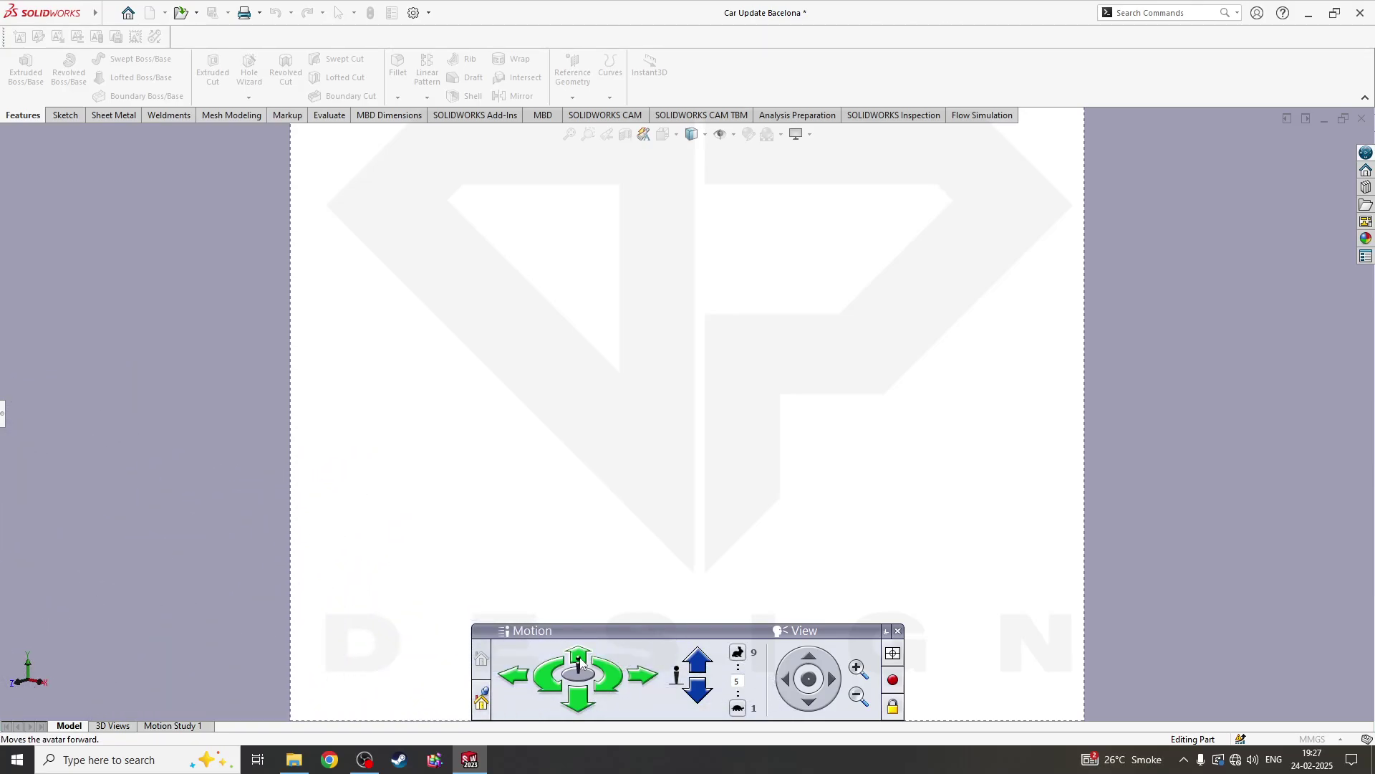
Take eight more forward steps until the whole car reappears in the distance.
left_click(579, 663)
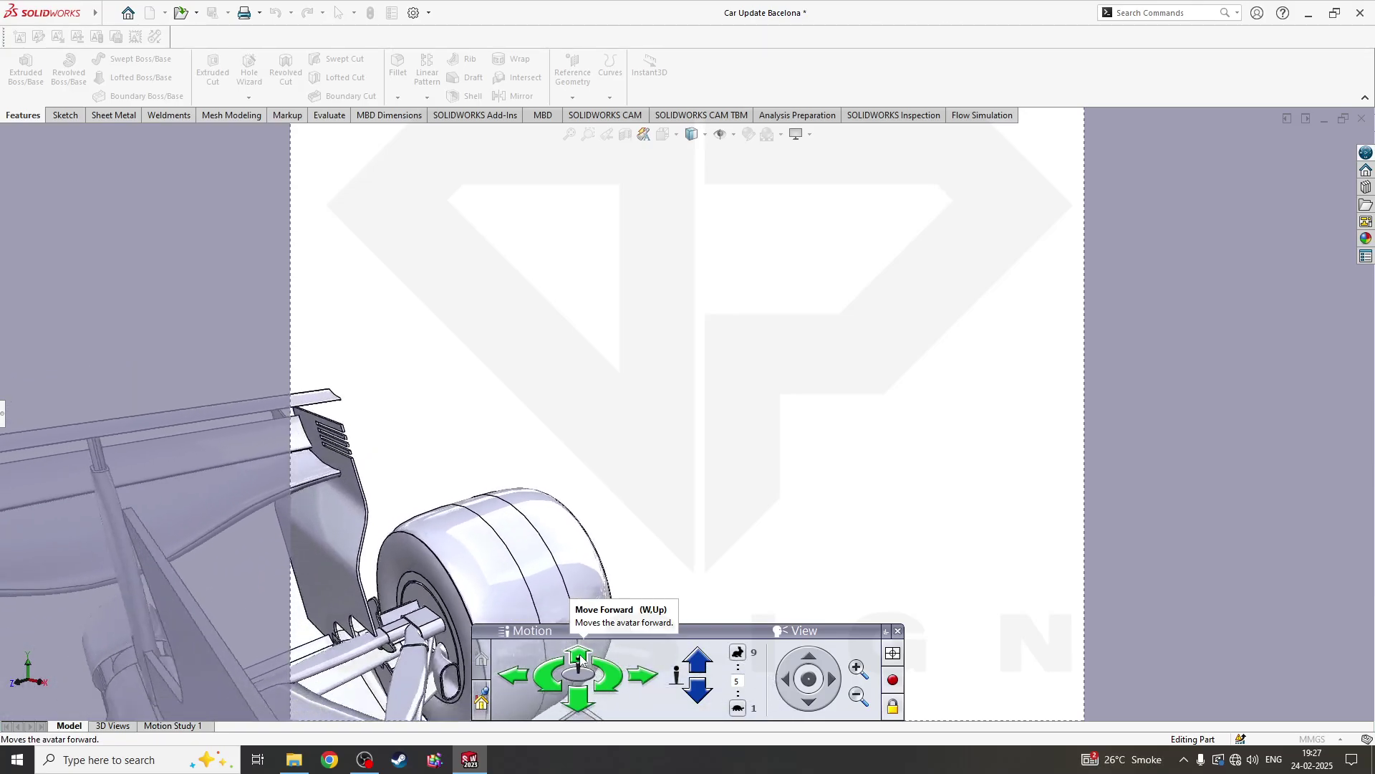
left_click(578, 663)
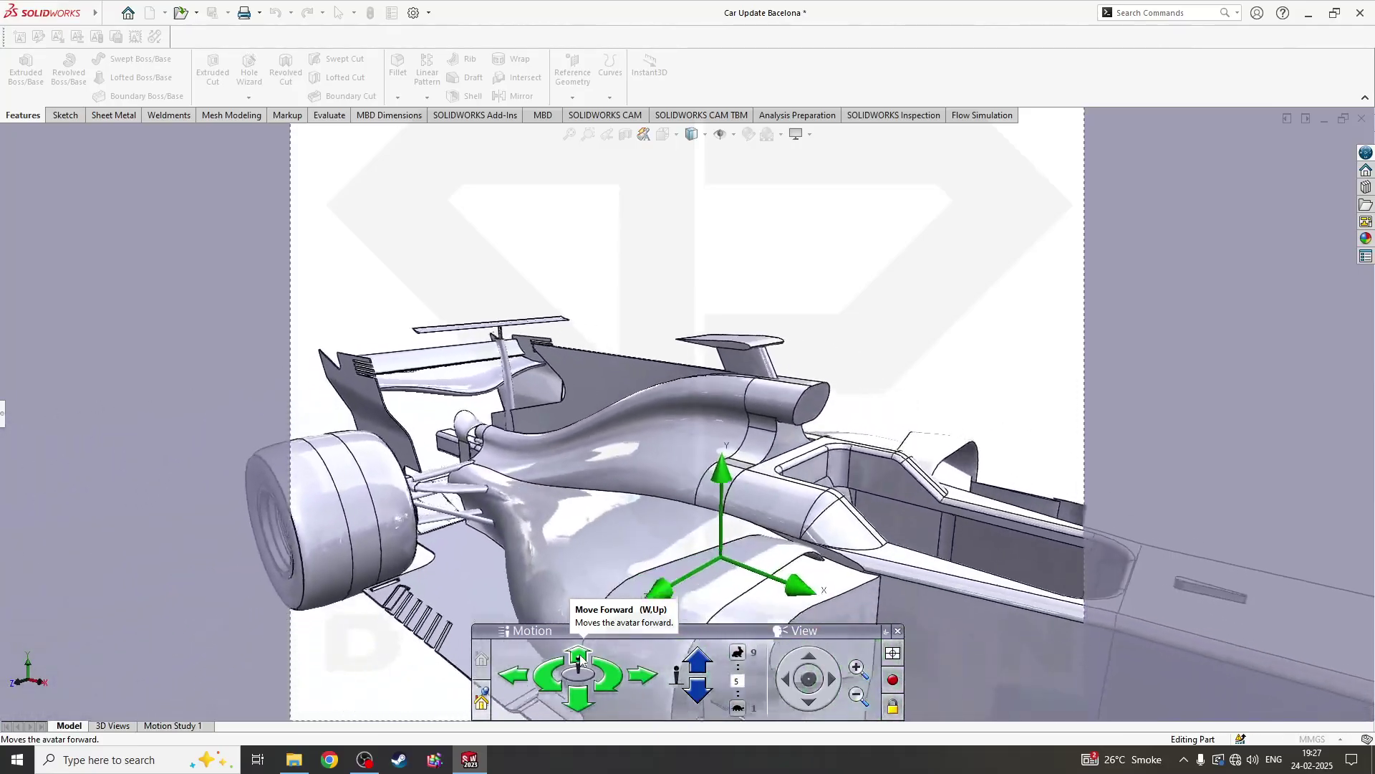
left_click(578, 663)
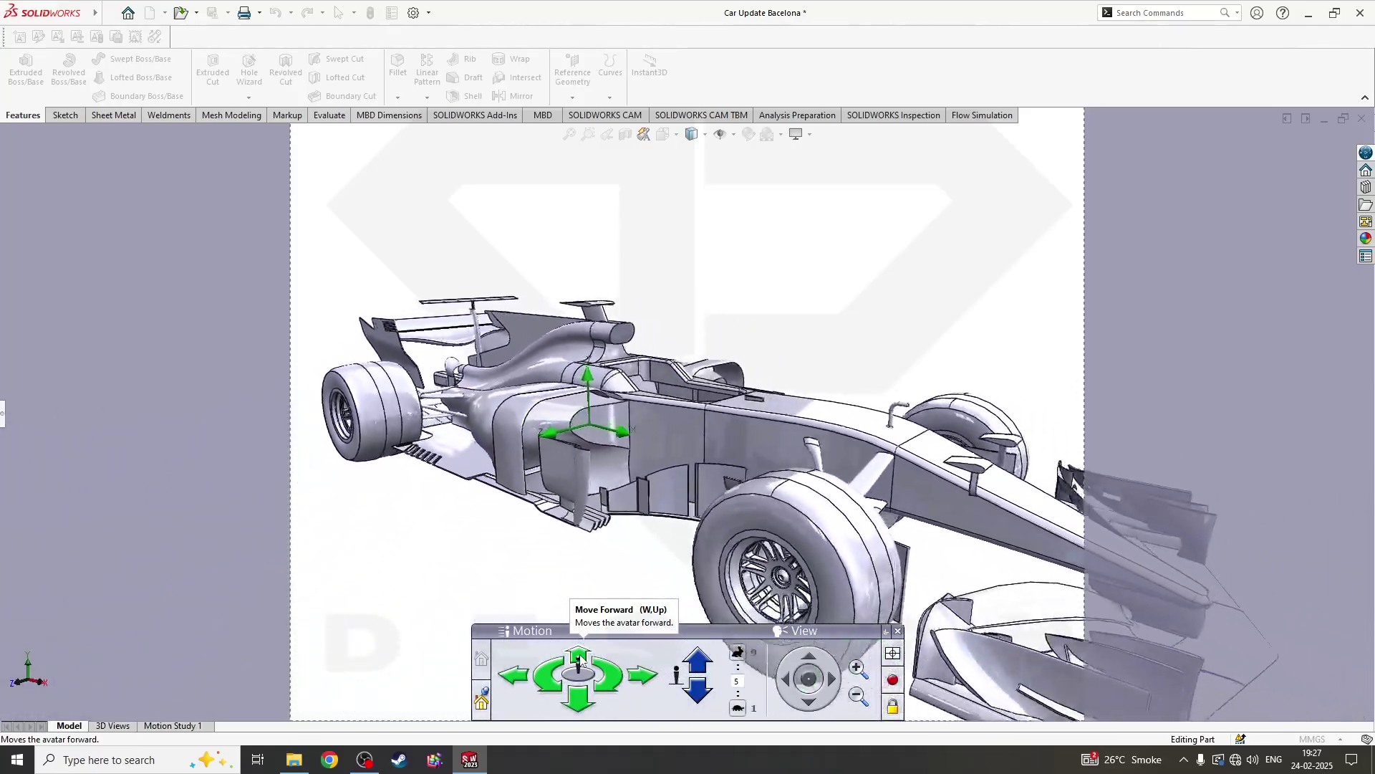
left_click(578, 663)
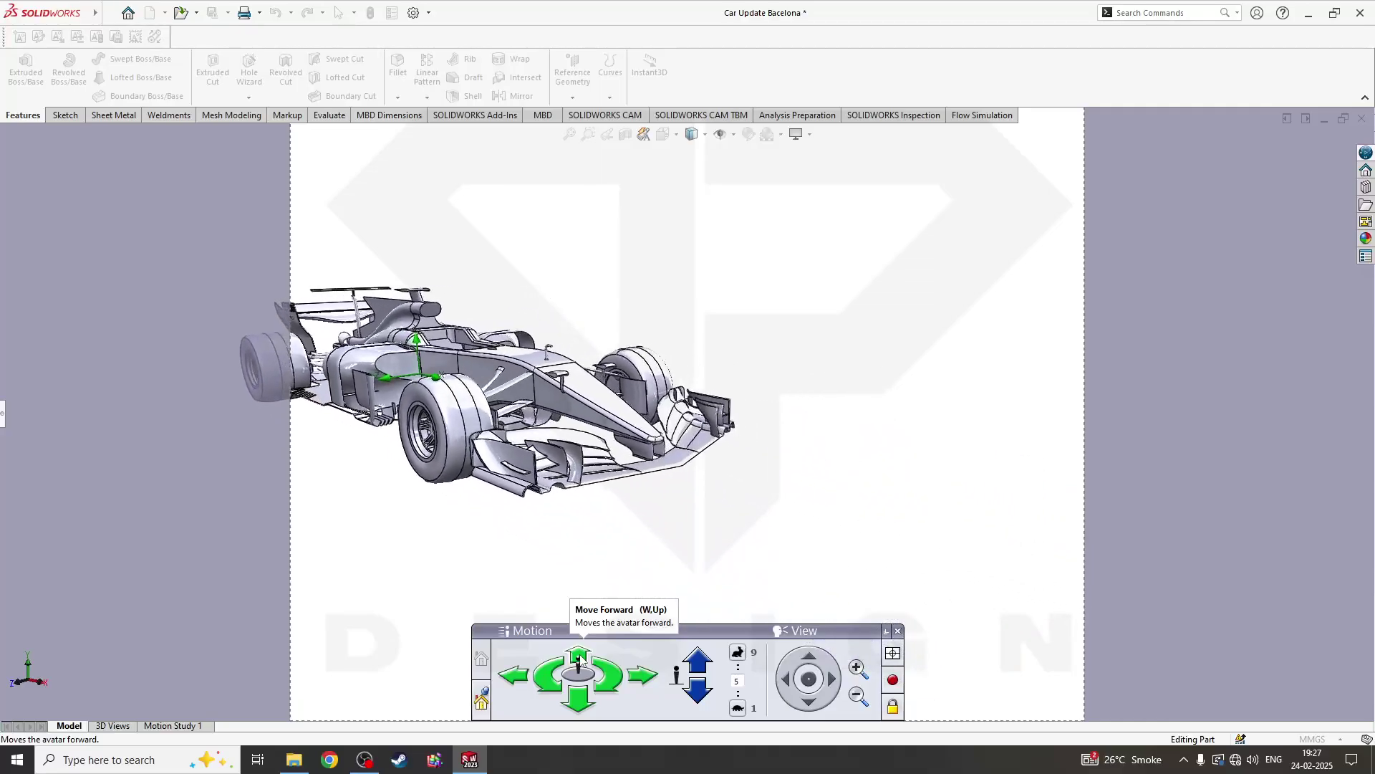
left_click(578, 664)
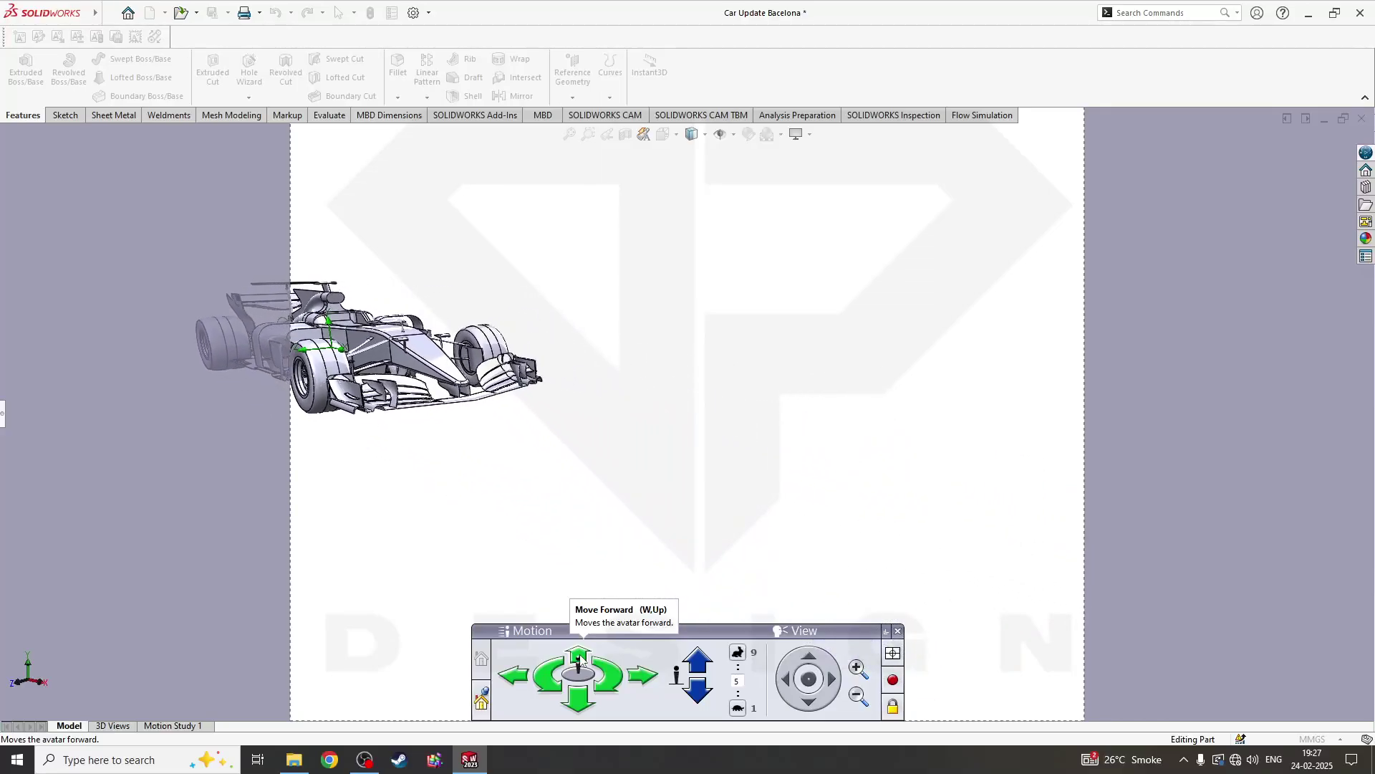
left_click(579, 663)
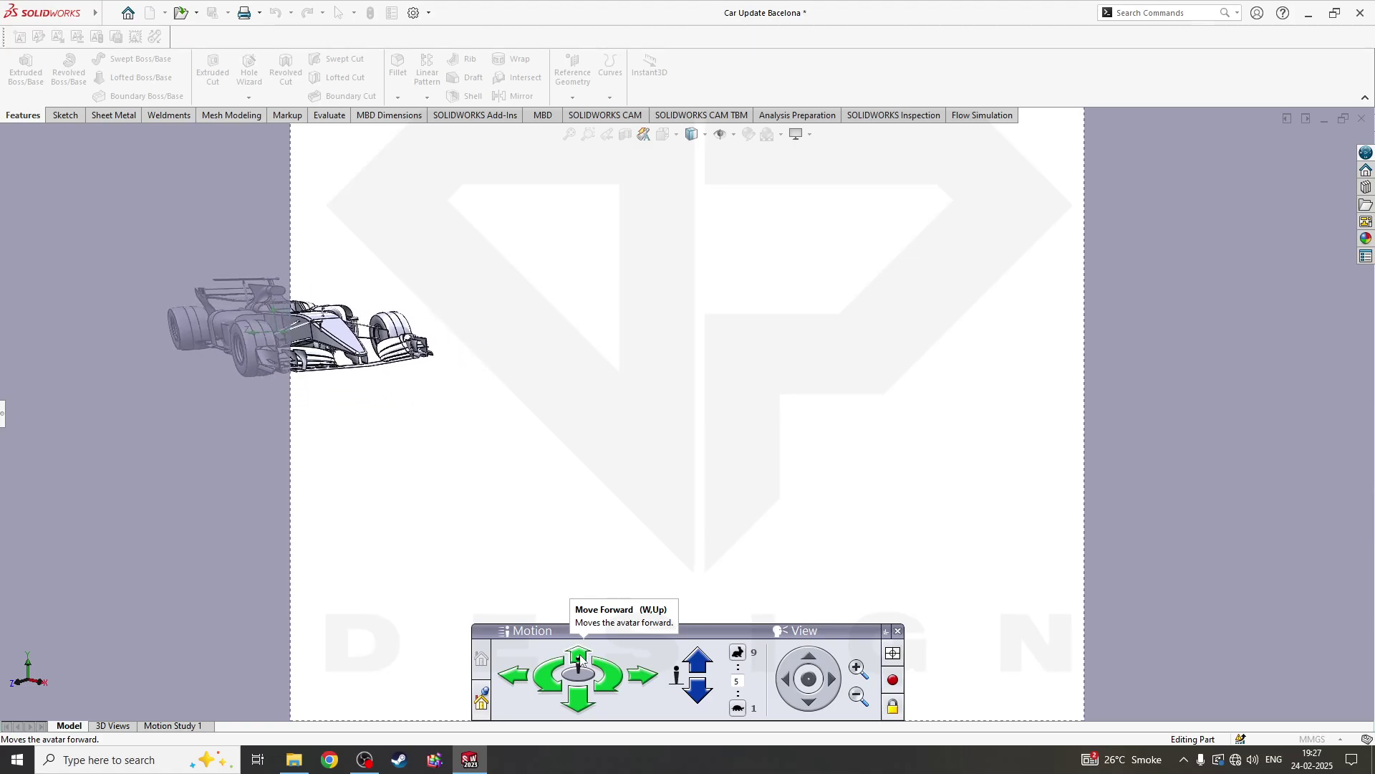
left_click(578, 664)
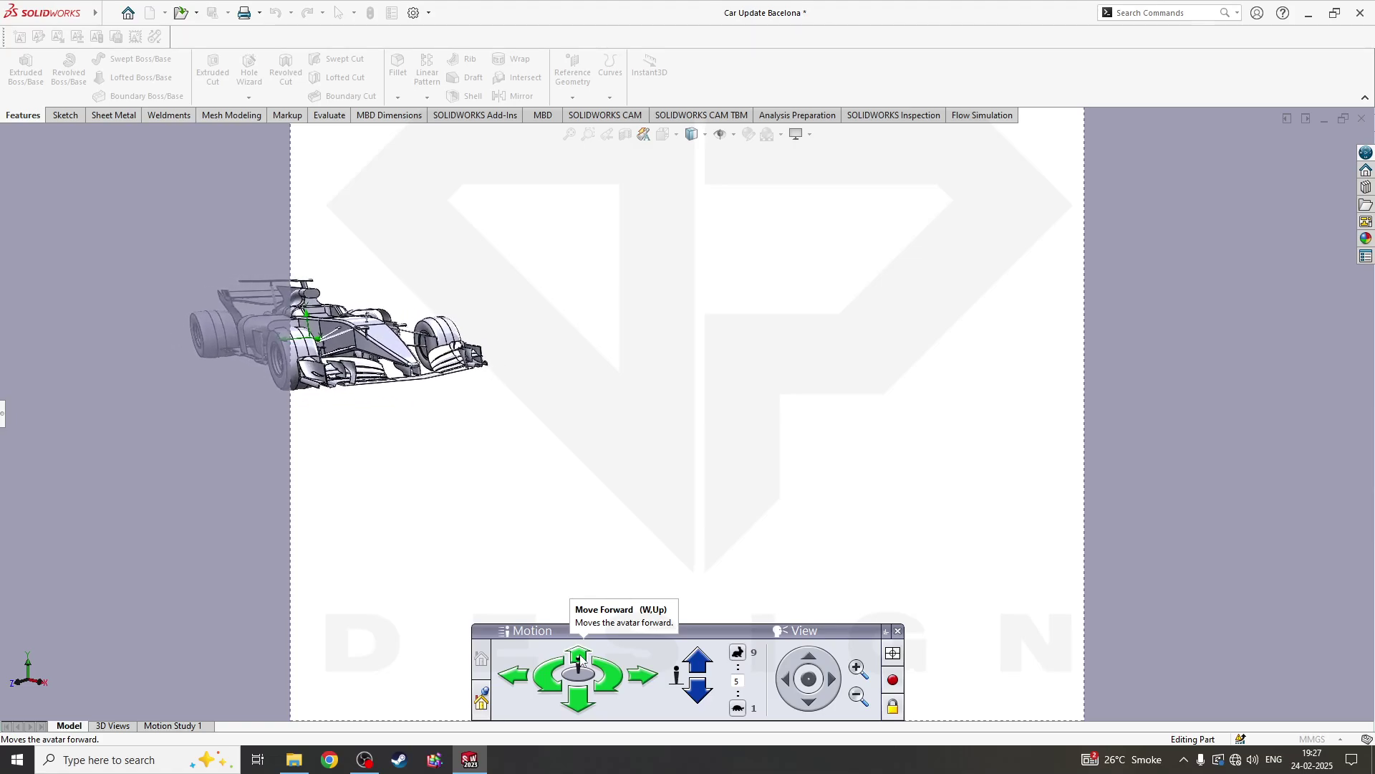
left_click(578, 662)
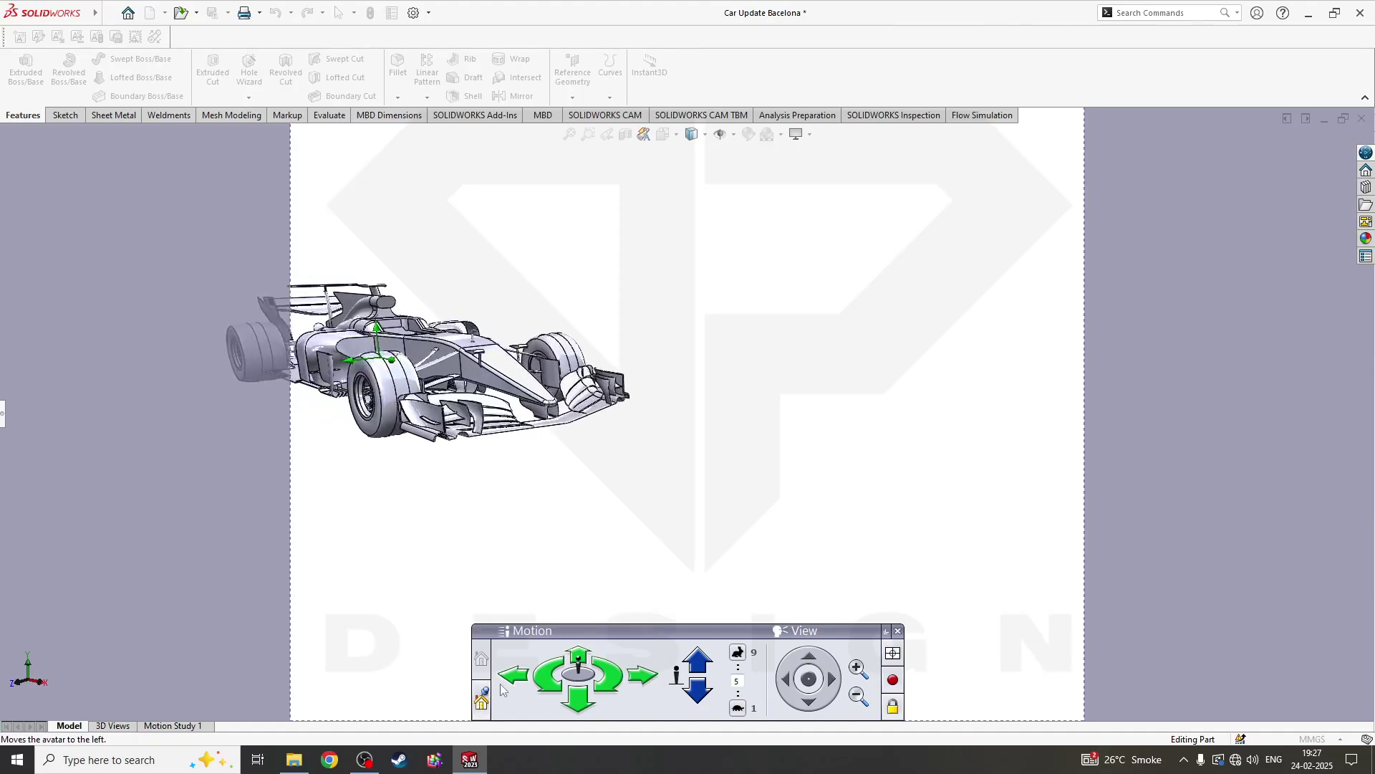
Walk the avatar up to the sidepod and turn left until the car leaves view.
left_click(583, 659)
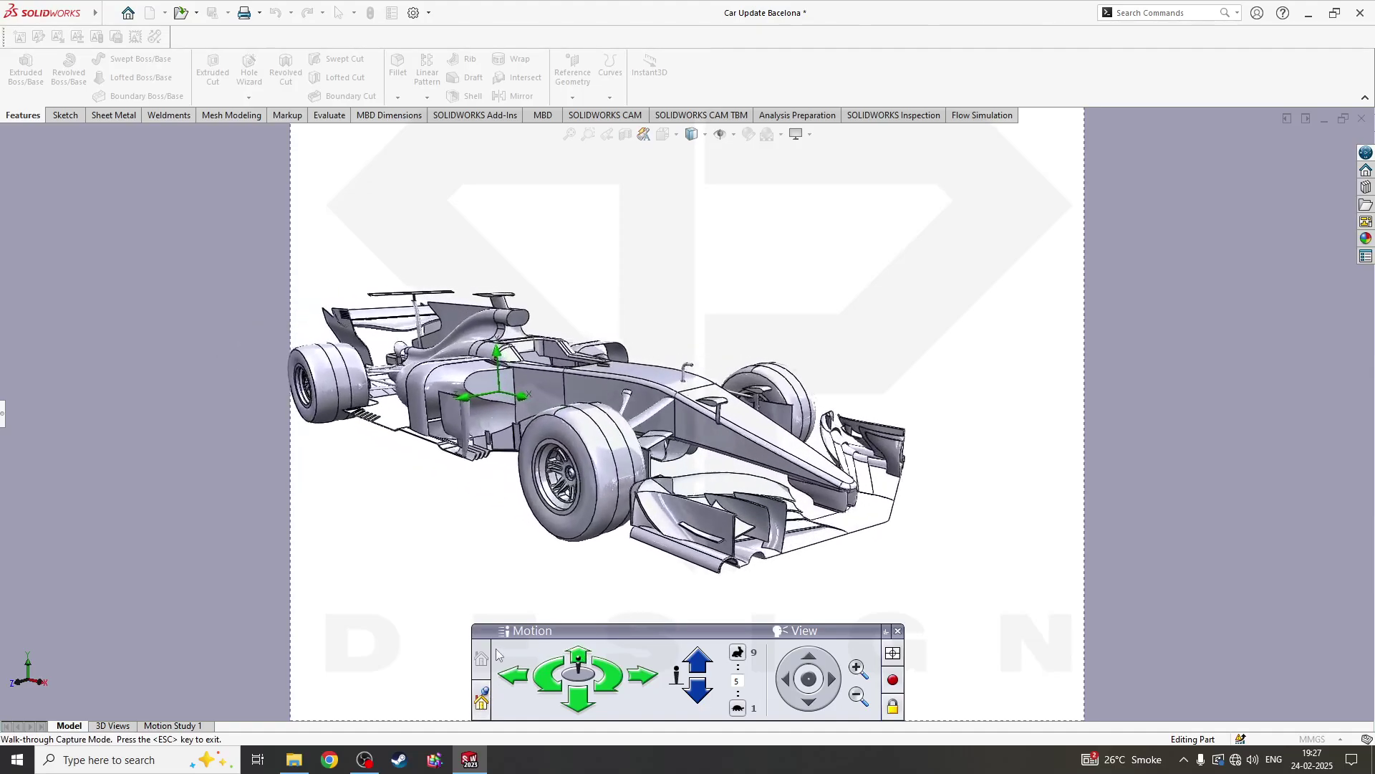
key("Up")
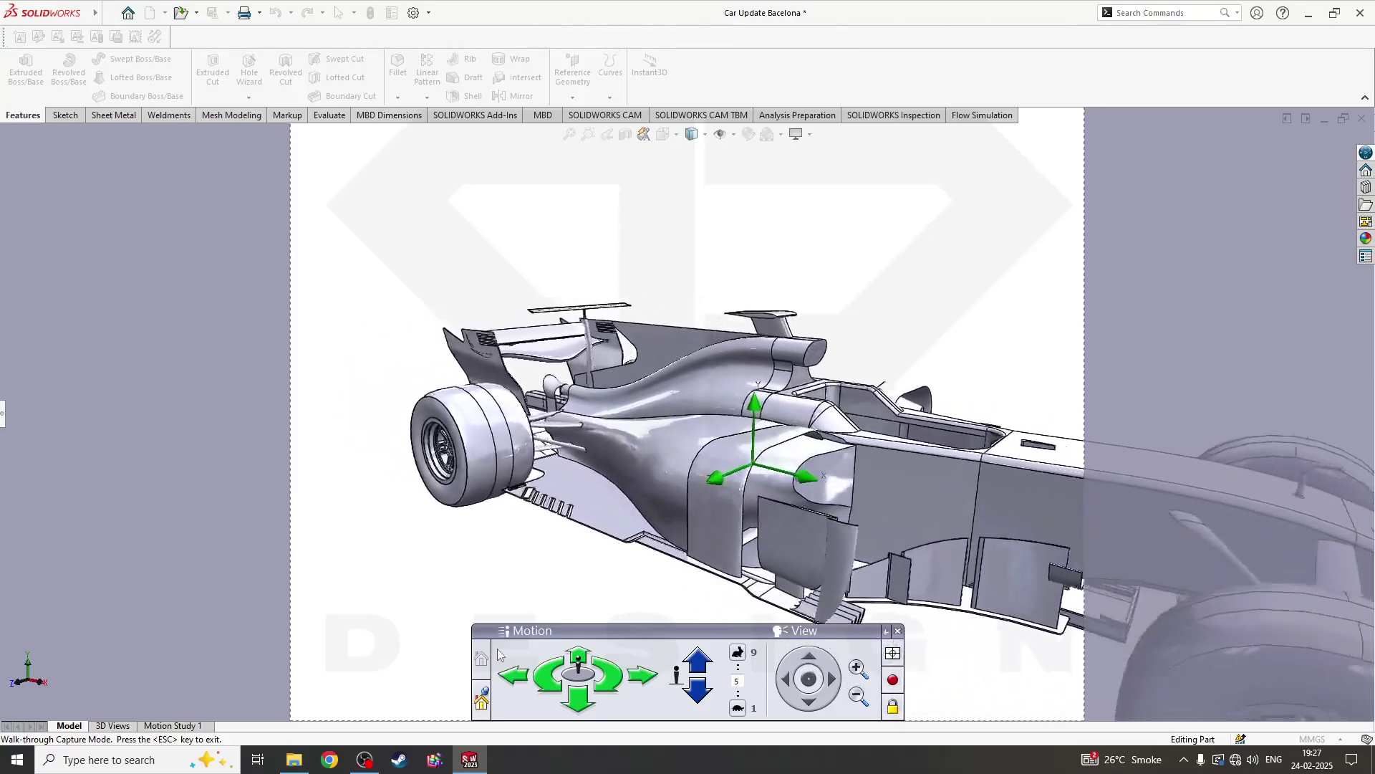
key("Left")
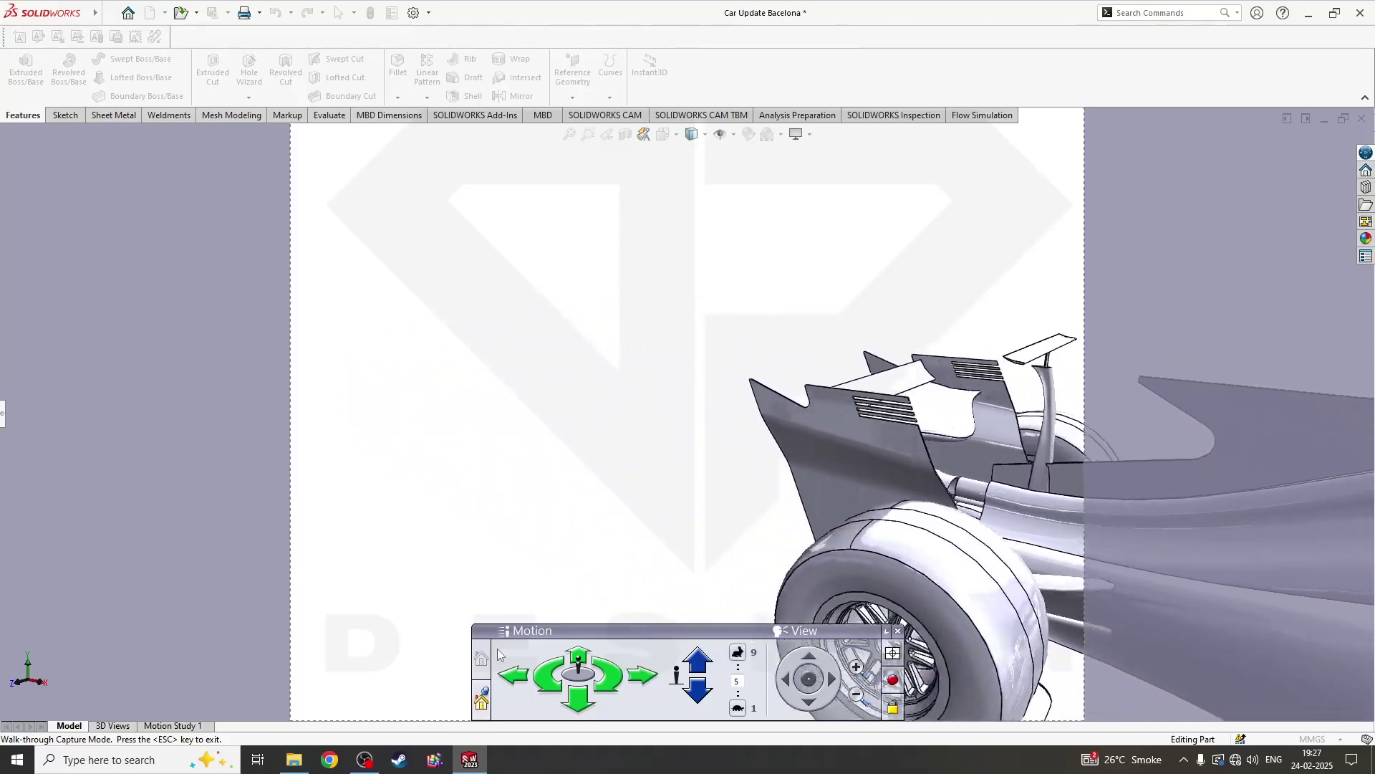
key("Left")
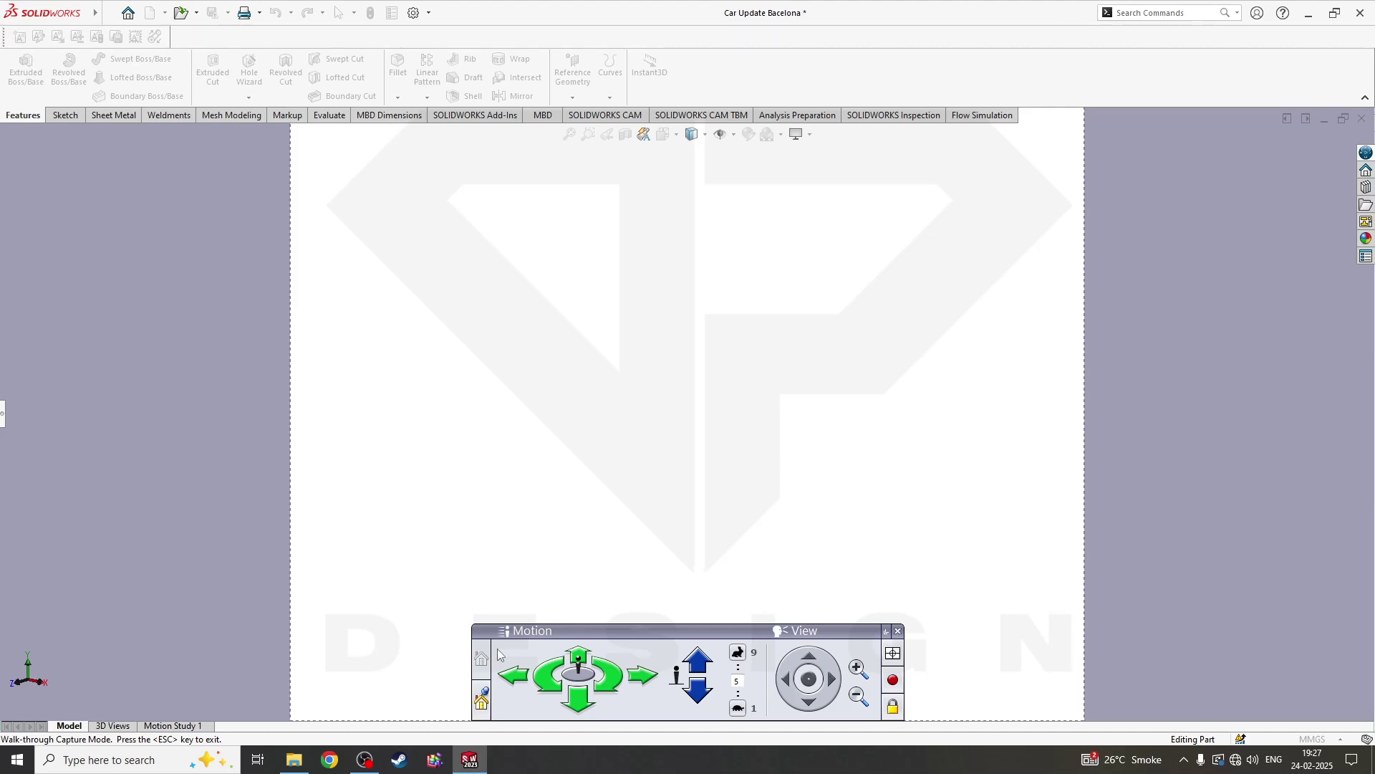
Turn back right toward the front wheel, then retreat until the car is centred.
key("Right")
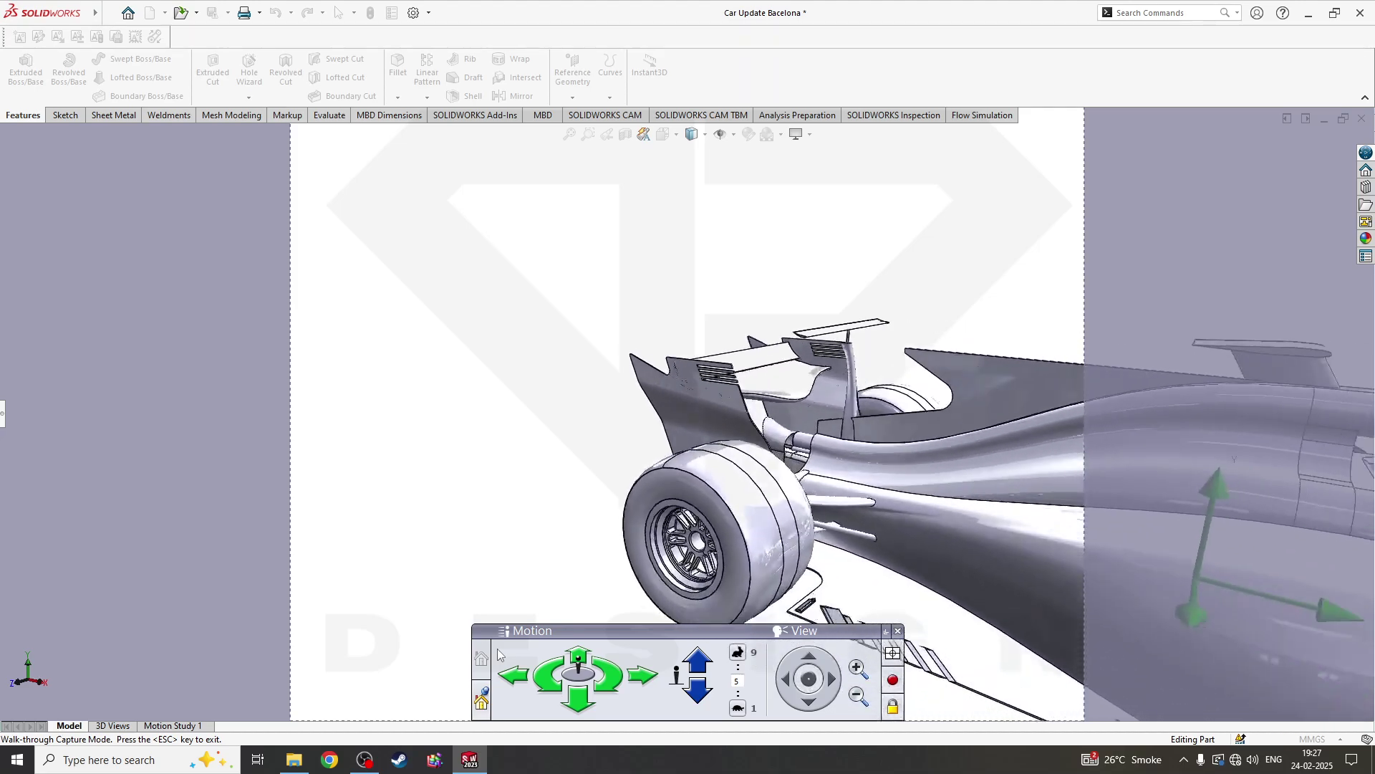
key("Right")
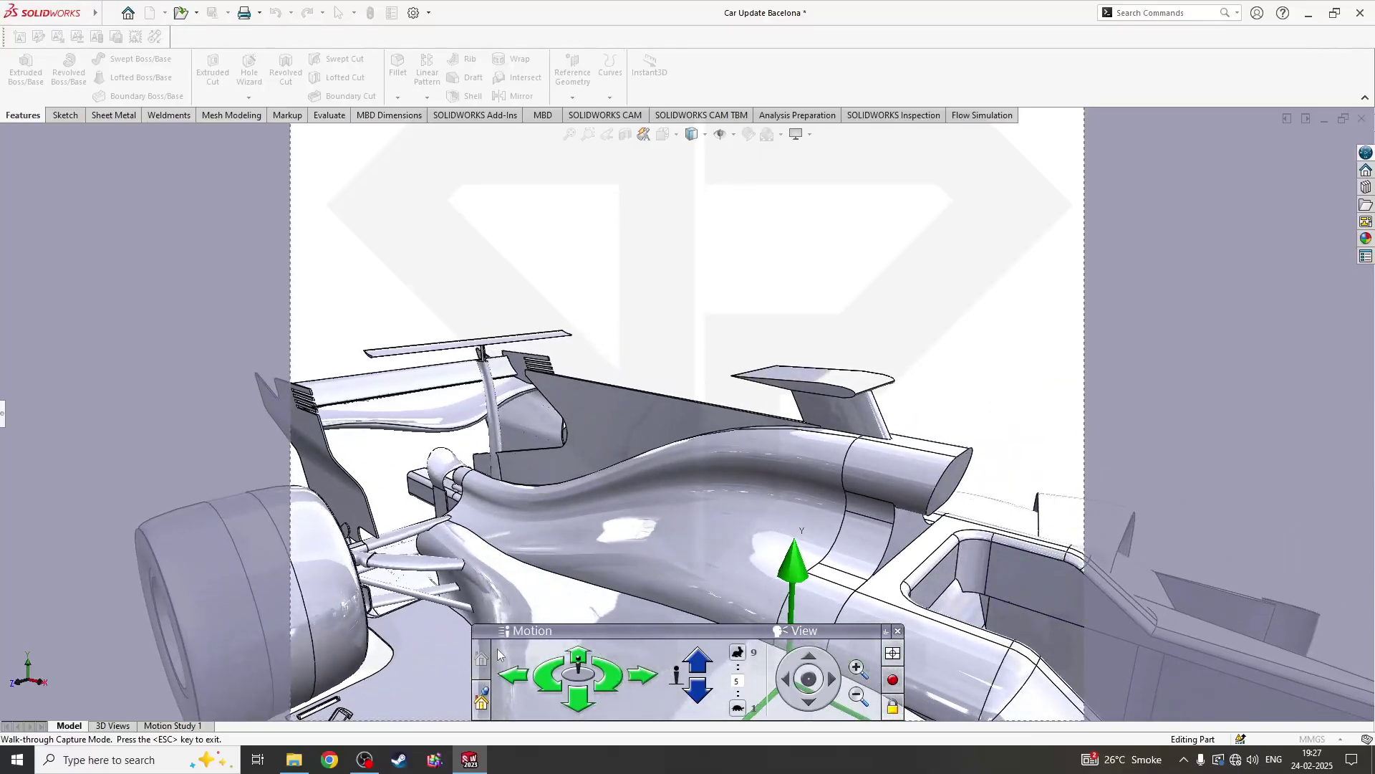
key("Right")
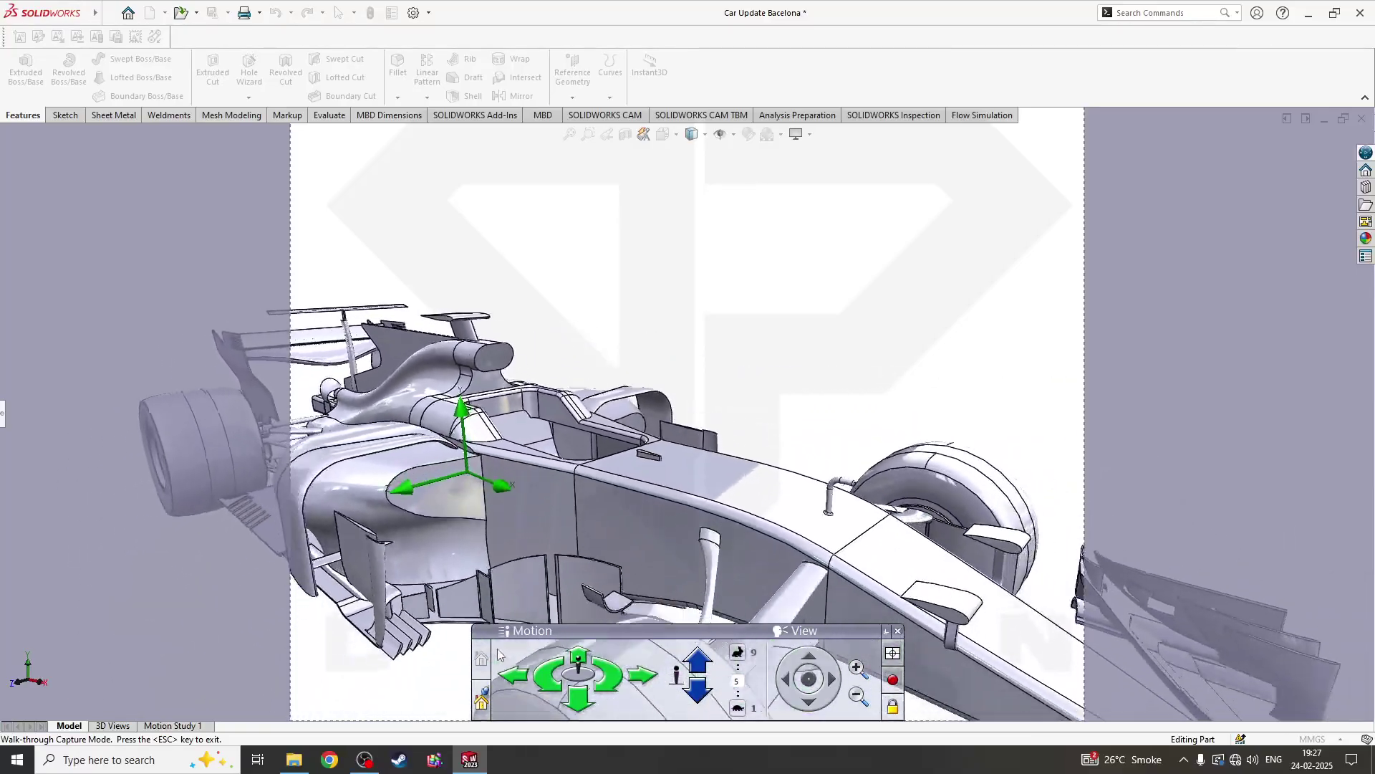
key("Down")
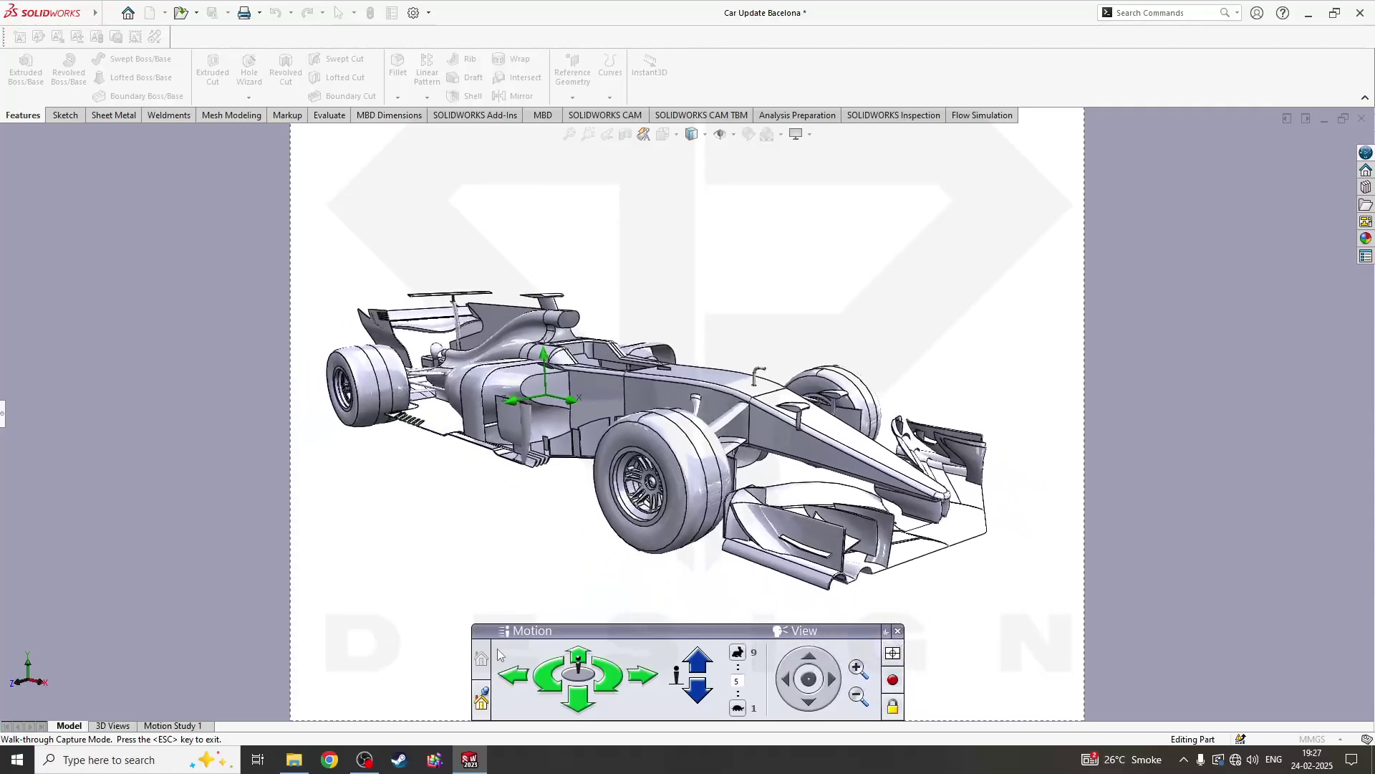
key("Down")
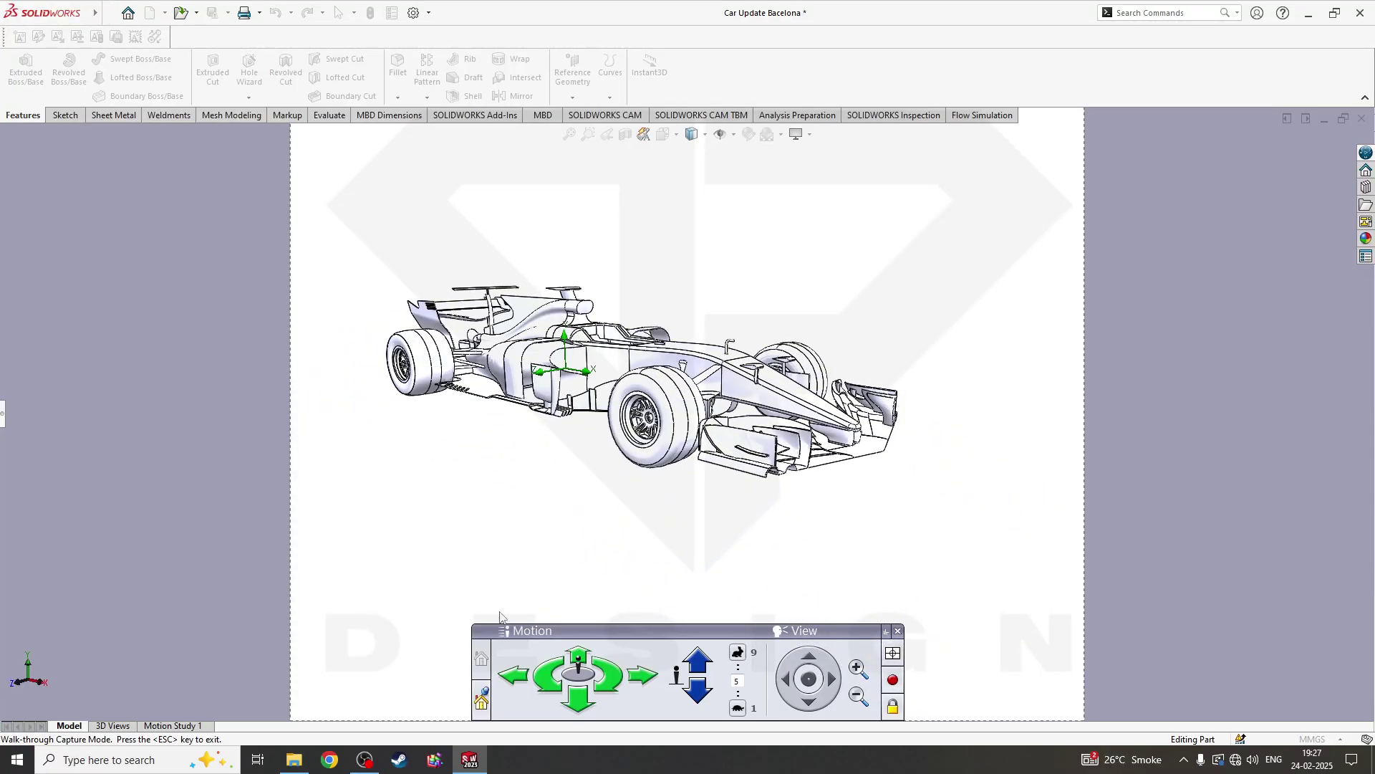
Step the avatar toward the car so it fills more of the three-quarter front view.
left_click_drag(479, 483, 454, 396)
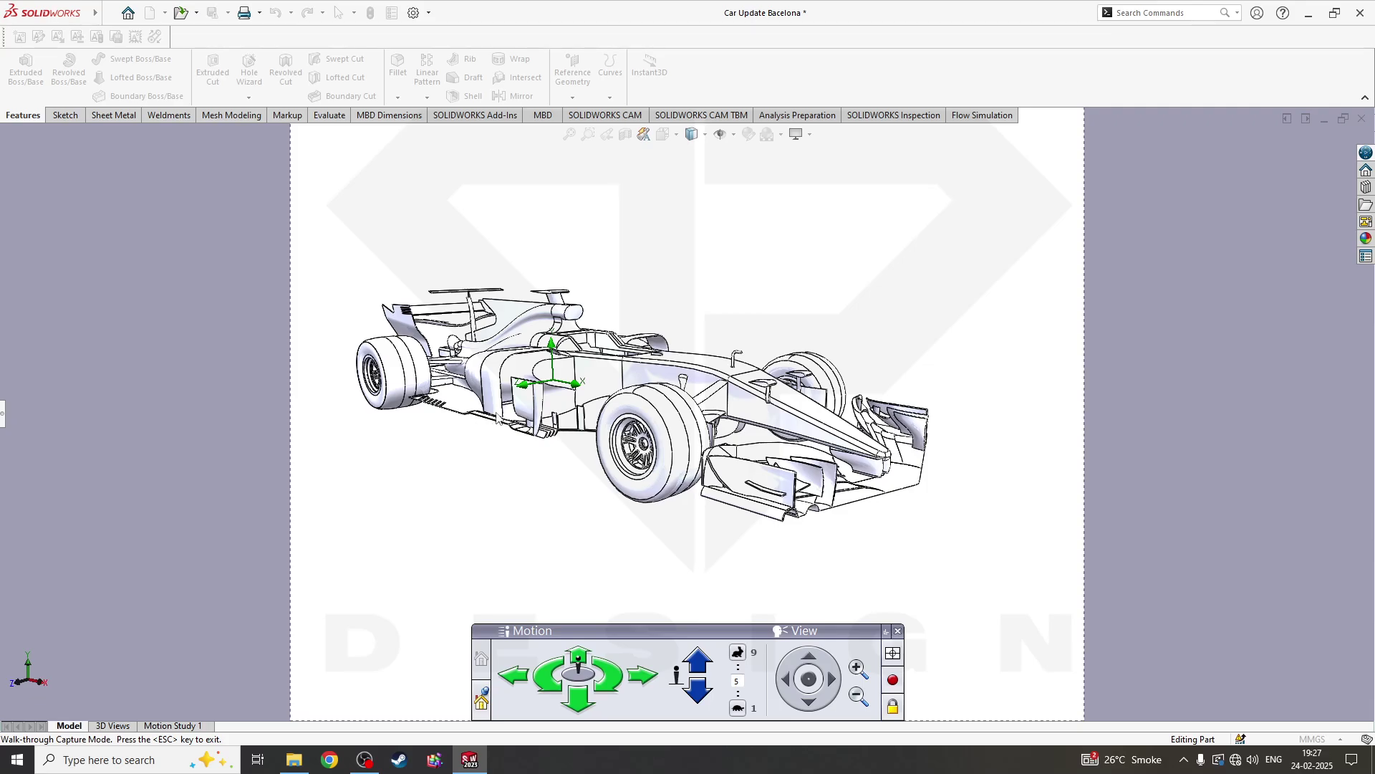
left_click_drag(610, 399, 516, 393)
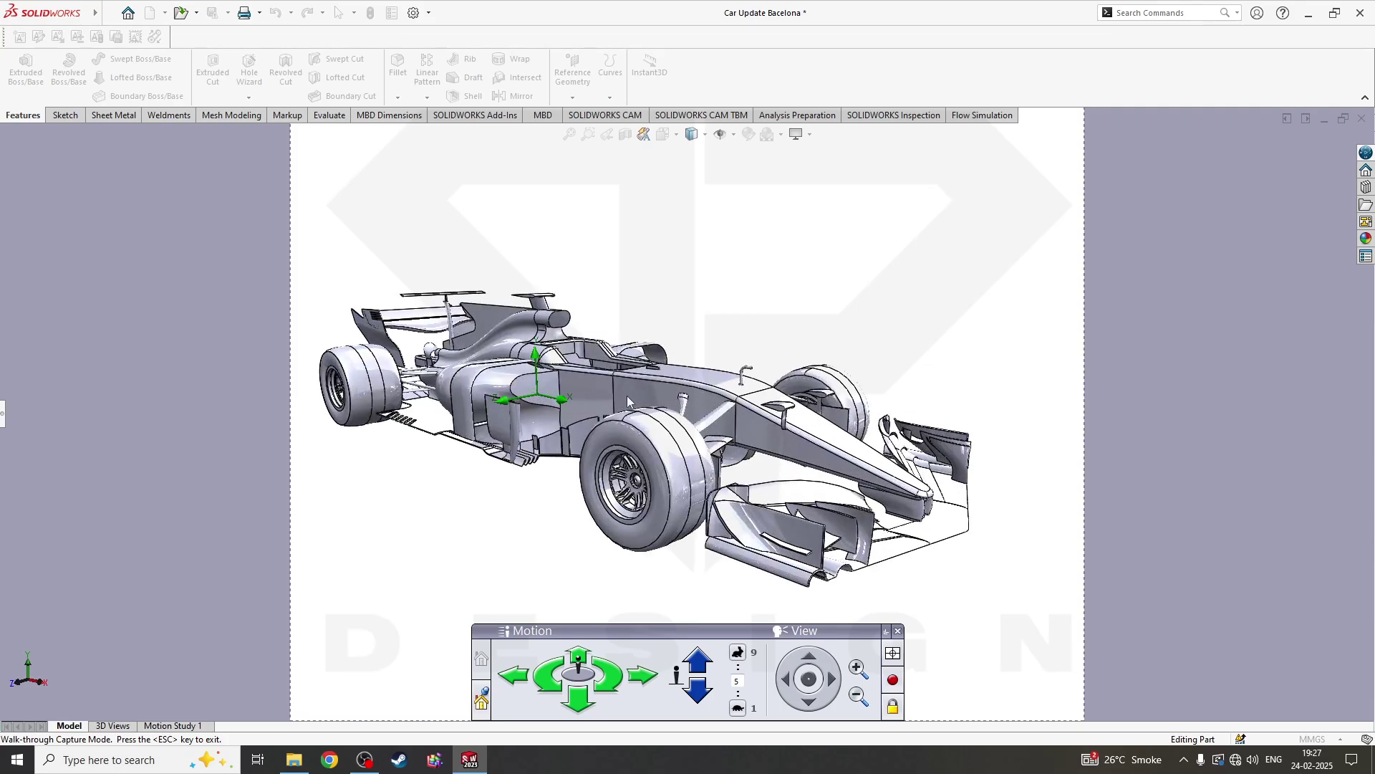